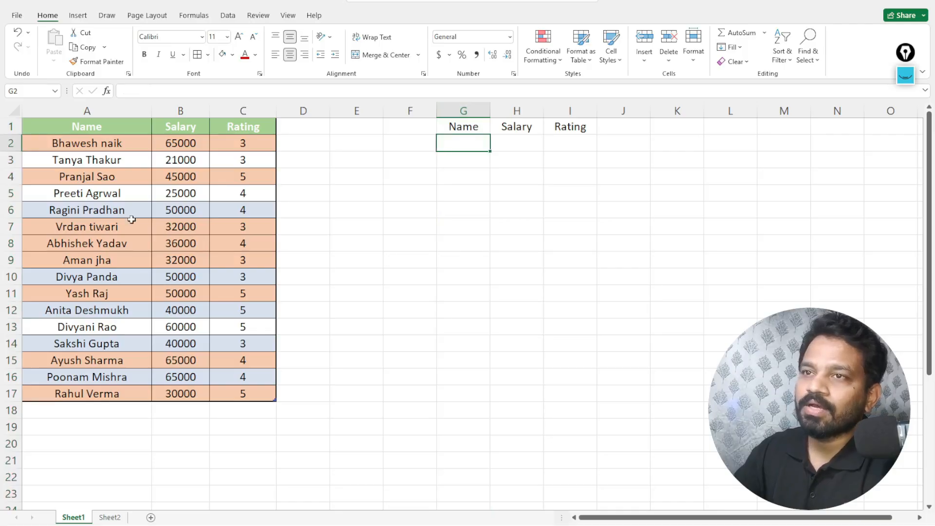
Copy the names in A3 and A5 into G2 and G3 of the lookup table's Name column.
left_click(97, 160)
key("ctrl+c")
left_click(448, 144)
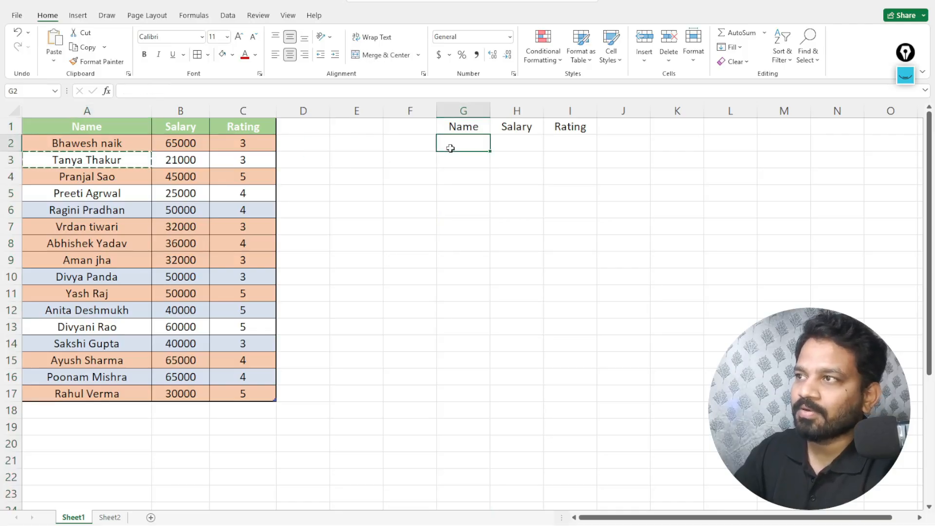
key("ctrl+v")
left_click(111, 194)
key("ctrl+c")
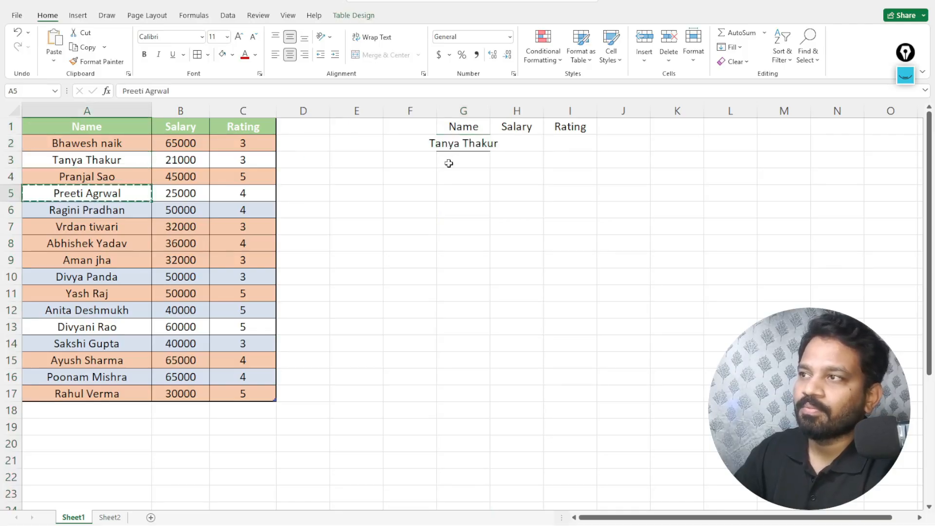
left_click(448, 161)
key("ctrl+v")
Copy the names in A2 and A10 into G4 and G5 of the lookup table.
left_click(100, 142)
key("ctrl")
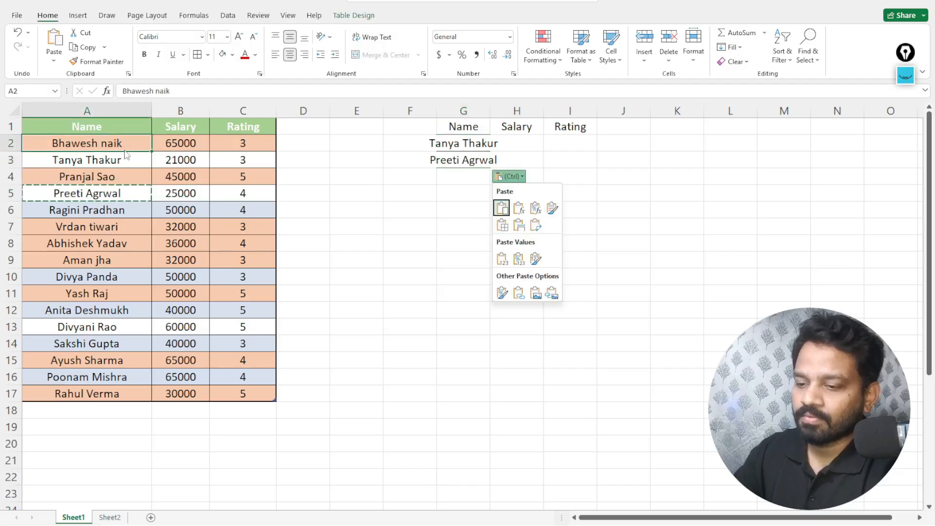
key("ctrl")
key("ctrl+c")
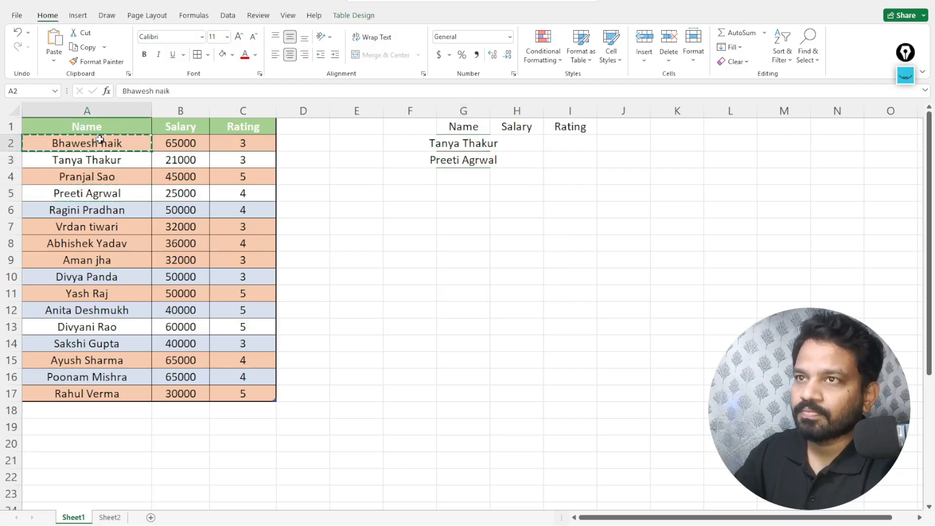
left_click(463, 178)
key("ctrl+v")
left_click(86, 271)
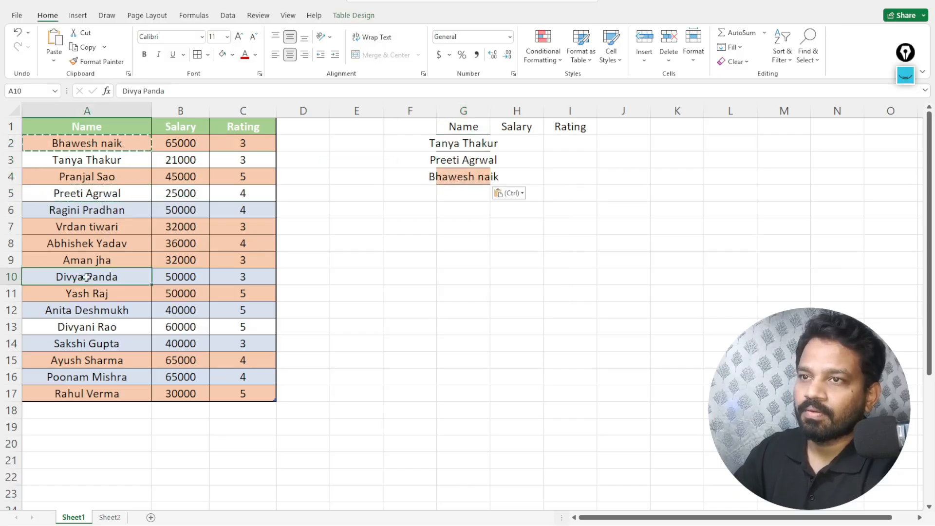
key("ctrl+c")
left_click(452, 199)
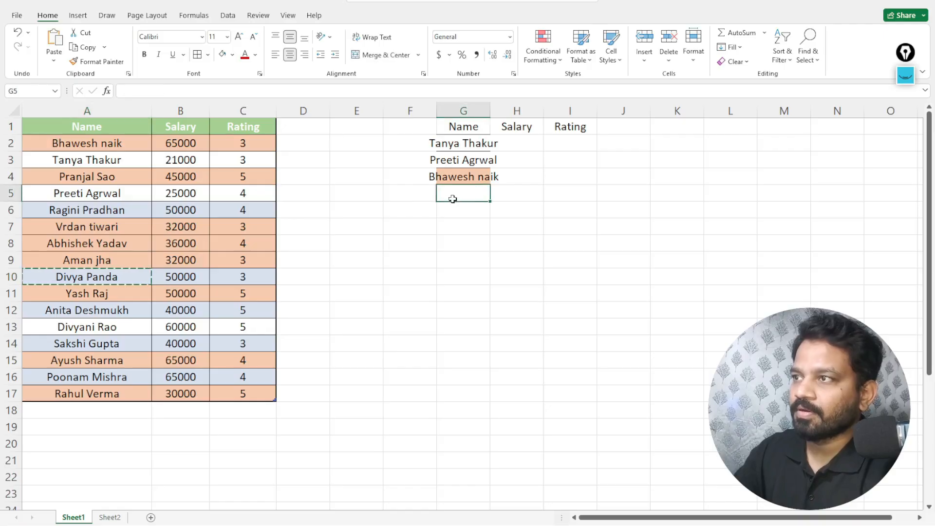
key("ctrl+v")
Copy the names in A12 and A13 into G6 and G7 of the lookup table.
left_click(116, 313)
key("ctrl+c")
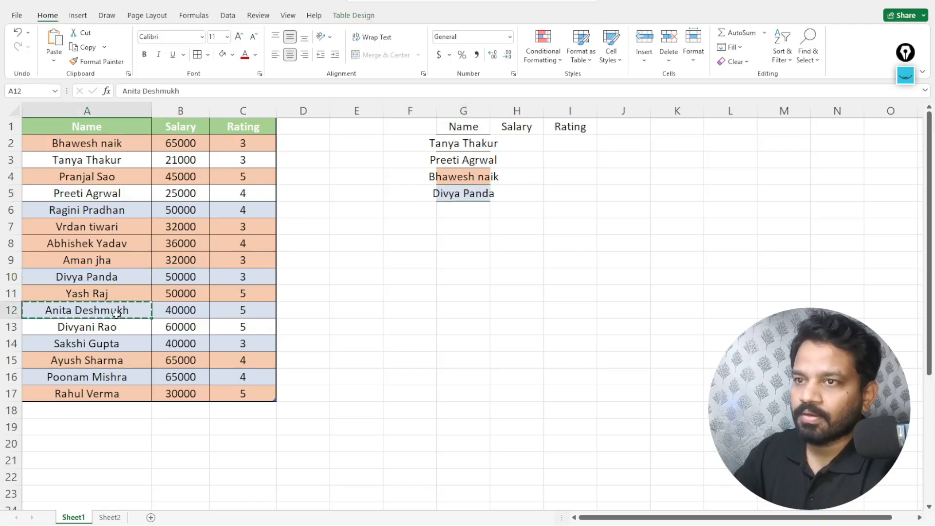
left_click(478, 209)
key("ctrl+v")
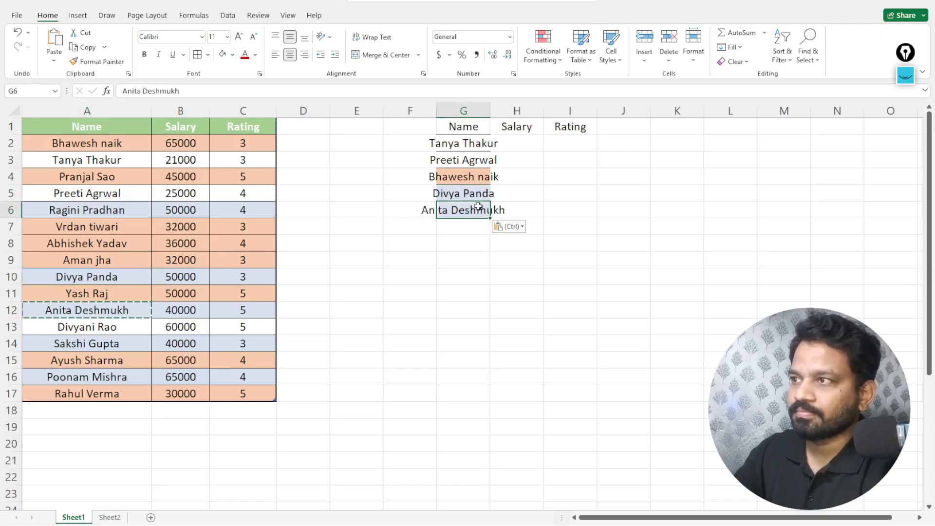
left_click(113, 329)
key("ctrl+c")
left_click(472, 229)
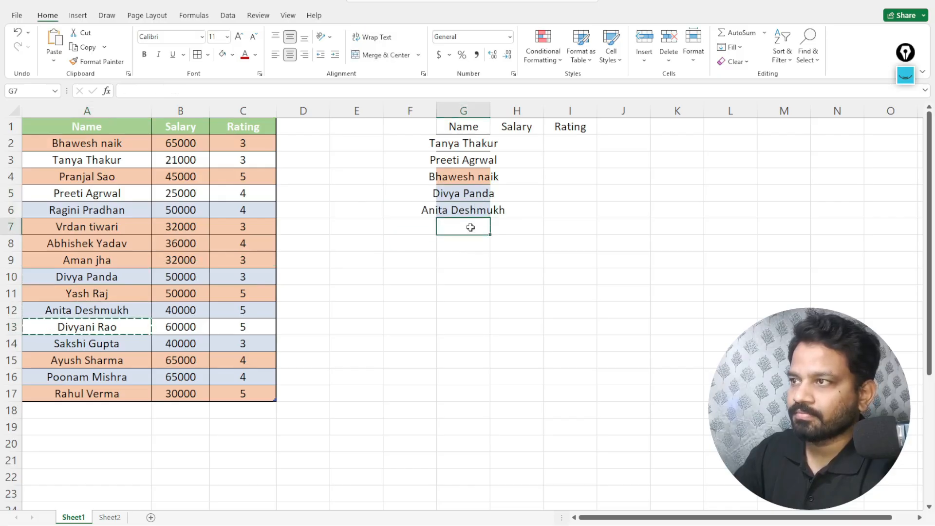
key("ctrl+v")
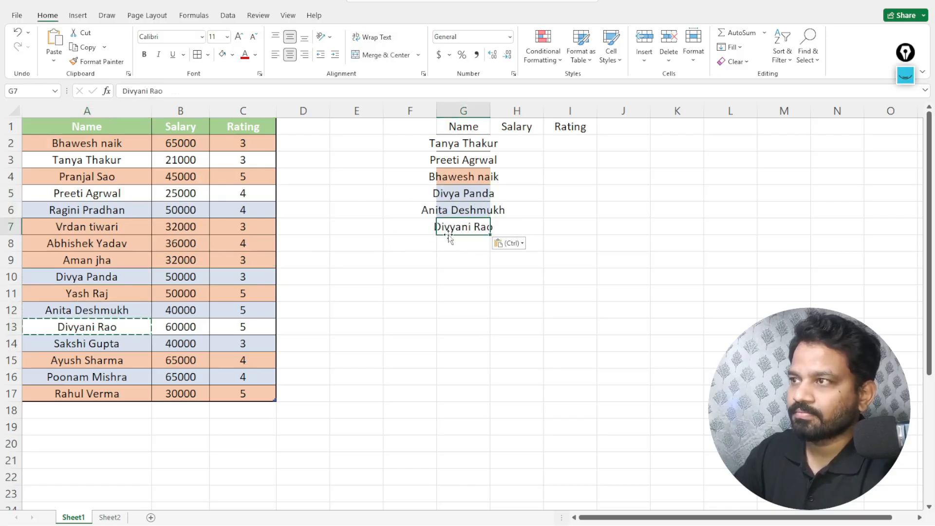
Copy the name in A16 into G8 and autofit the width of column G to its contents.
left_click(114, 377)
key("ctrl+c")
left_click(458, 240)
key("ctrl+v")
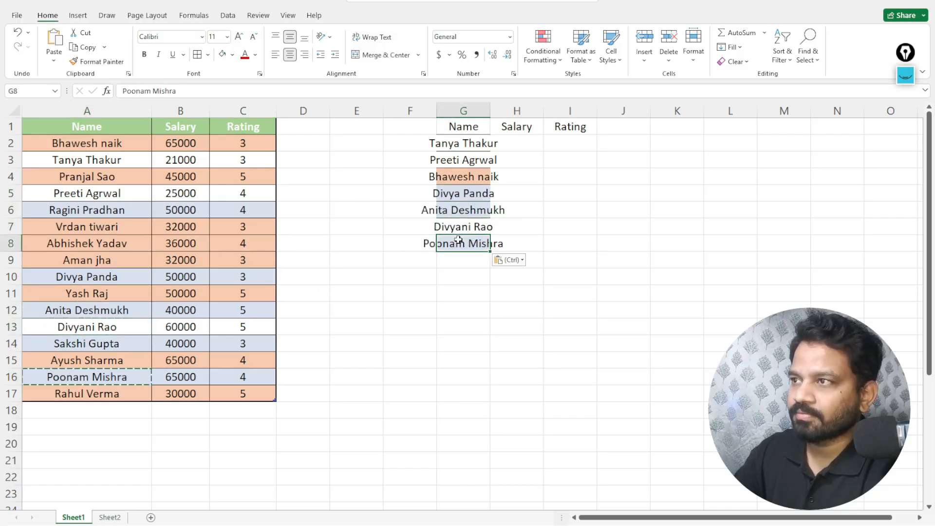
double_click(490, 110)
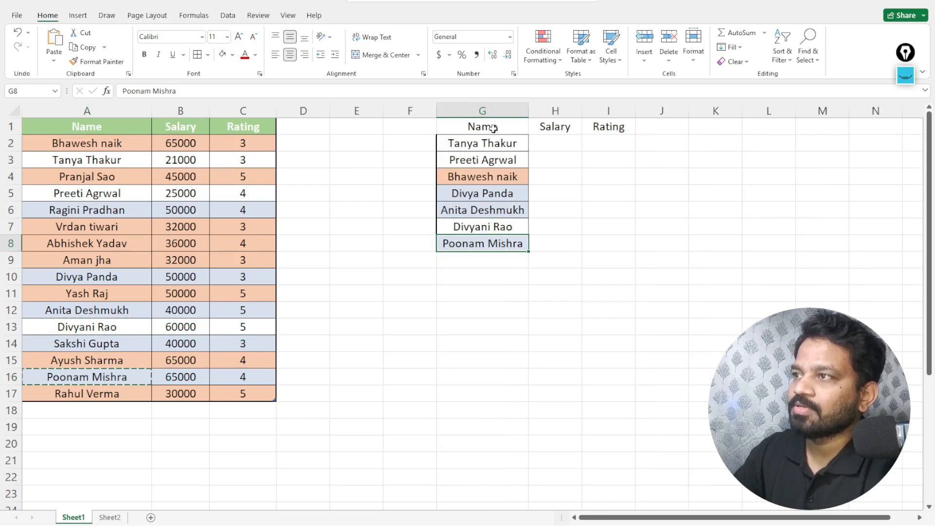
Fill the whole of column G with white to replace the pasted cell colours.
left_click(486, 111)
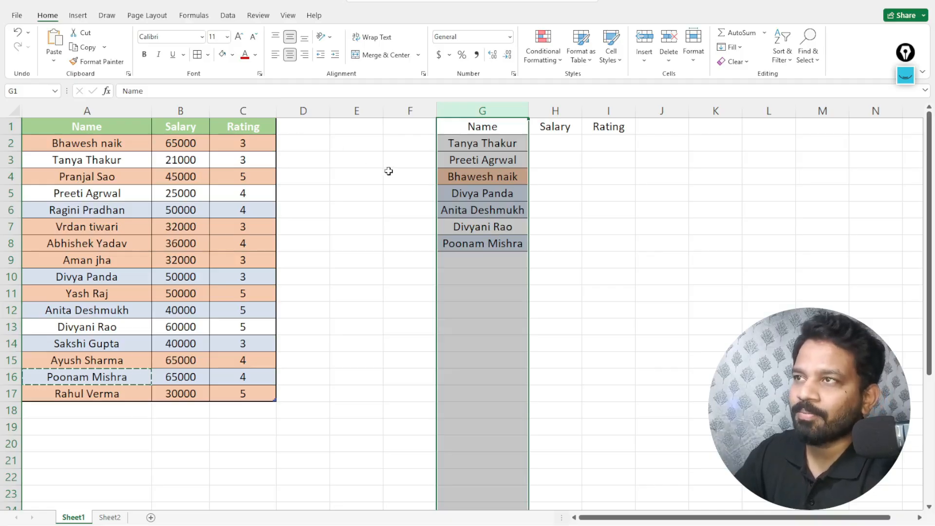
left_click(225, 56)
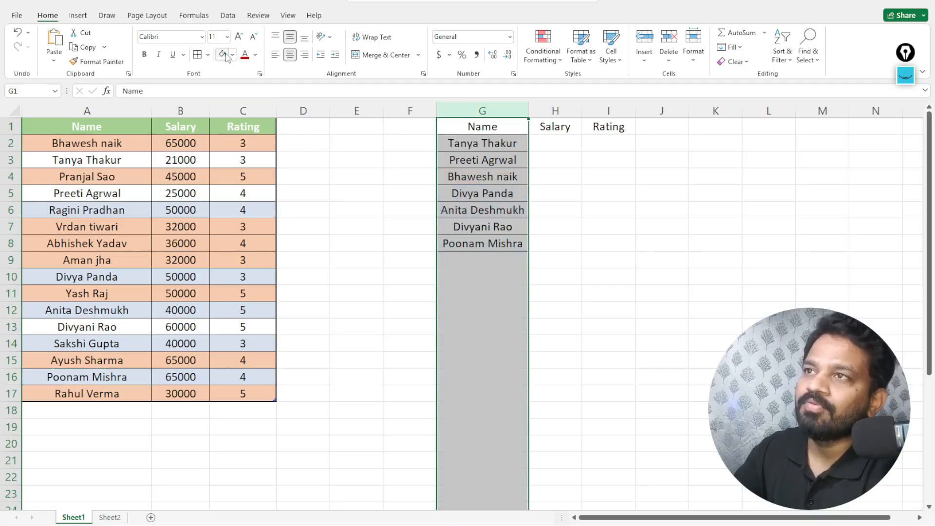
left_click(643, 290)
Apply all borders to the lookup table range G1:I8.
left_click(487, 128)
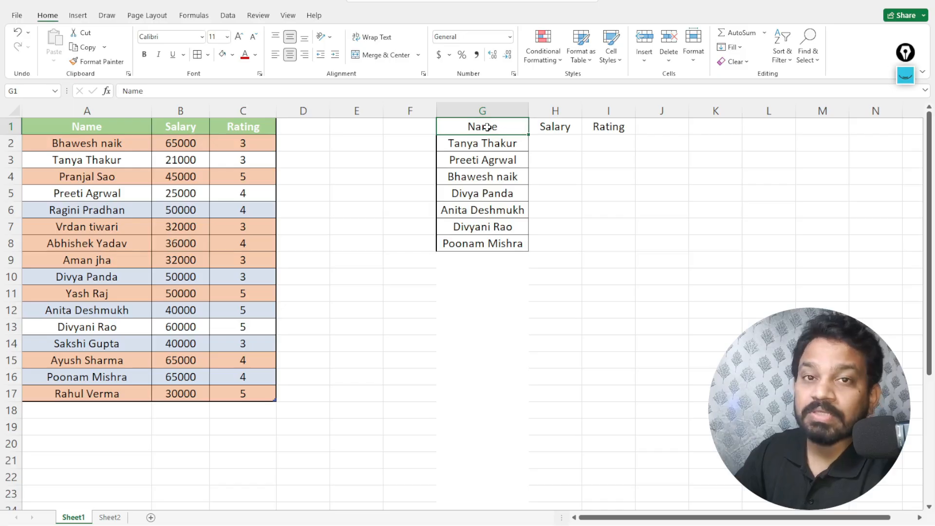
key("shift+Right")
key("shift+Right")
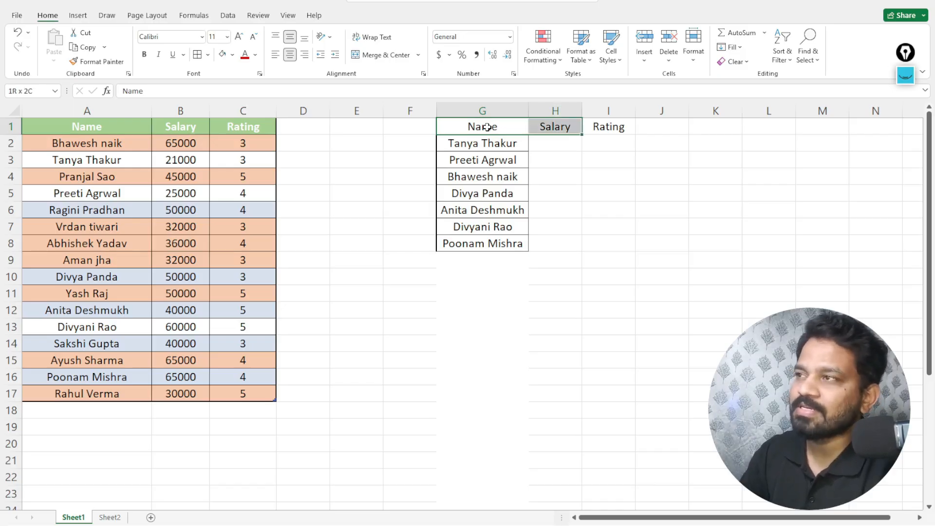
key("shift+Down")
key("shift+Down")
key("shift+Down")
key("shift+Down")
key("shift+Down")
key("shift+Down")
key("shift+Down")
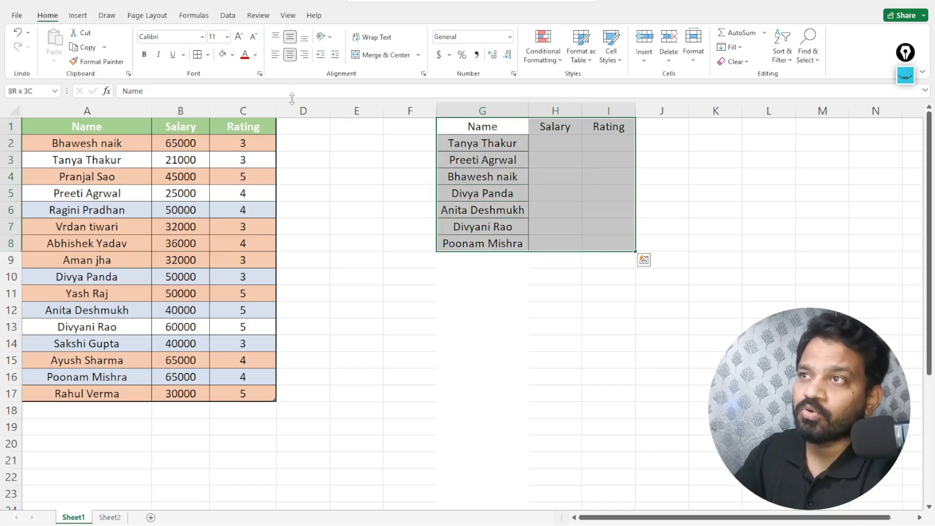
left_click(207, 55)
left_click(228, 165)
Examine the names in column G and the Salary and Rating cells that need lookup values.
left_click(511, 144)
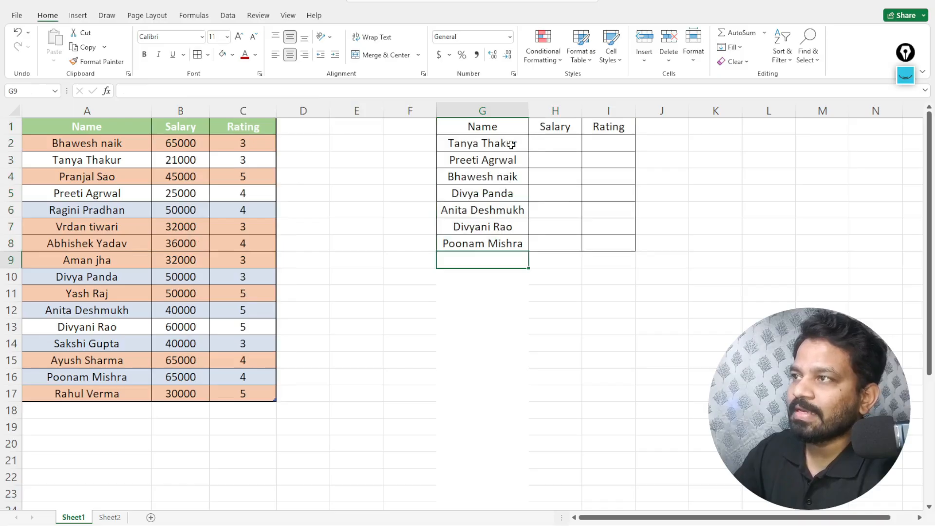
left_click(508, 160)
left_click(504, 180)
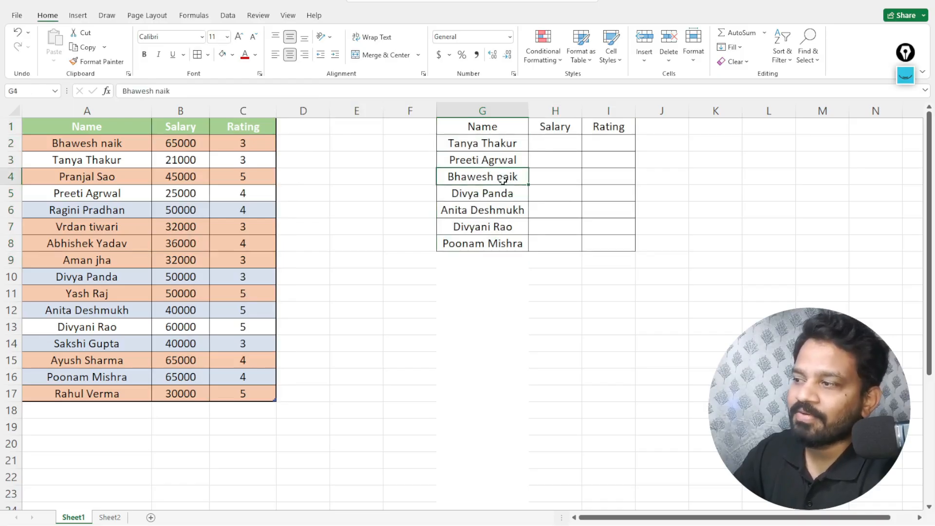
left_click(499, 194)
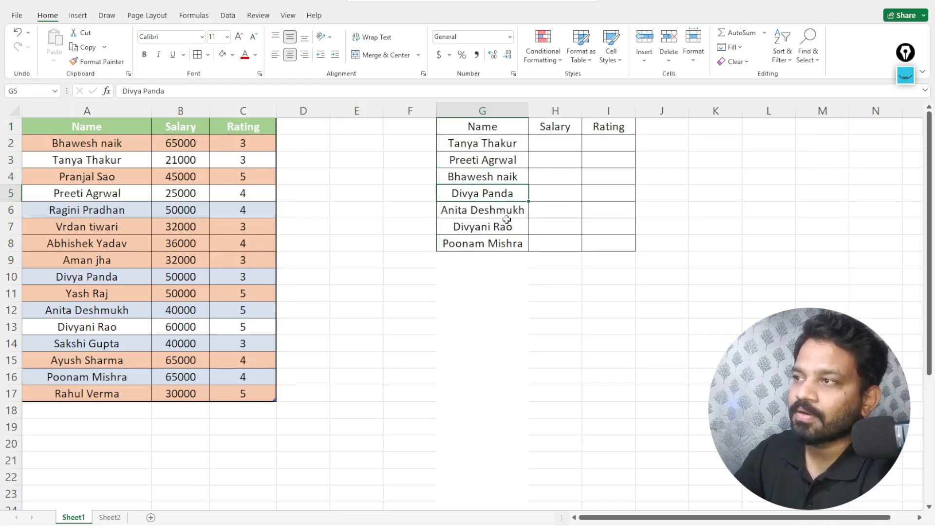
left_click(506, 223)
left_click(498, 245)
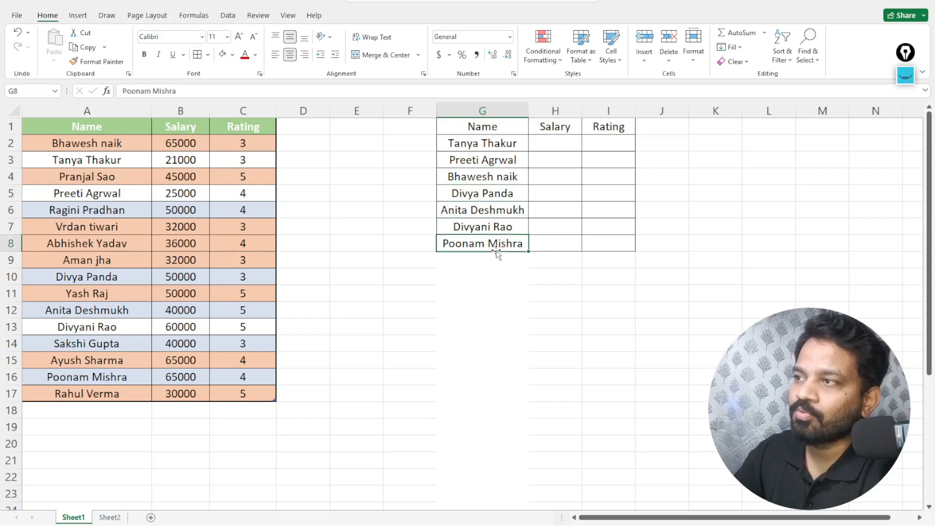
left_click(554, 143)
left_click(614, 146)
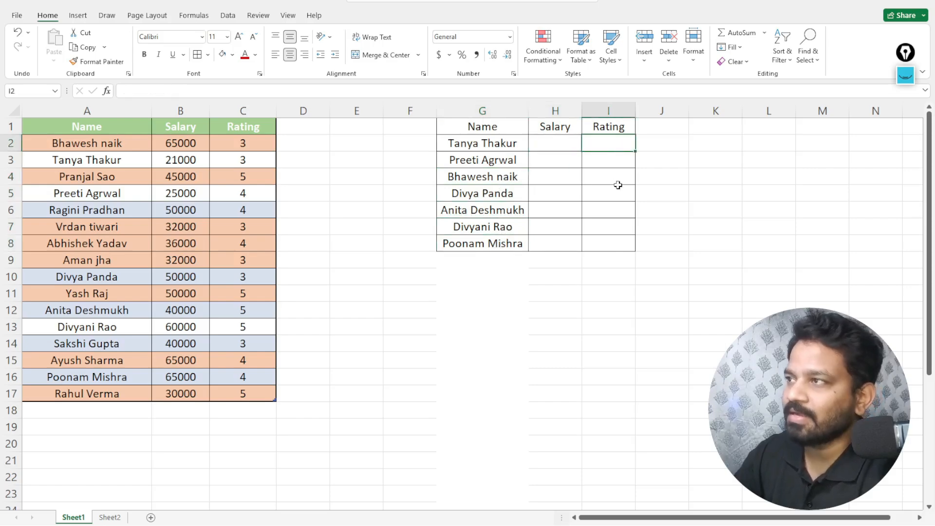
Begin a VLOOKUP formula in H2 with column G:G as lookup value and columns A:B as table array.
left_click(539, 143)
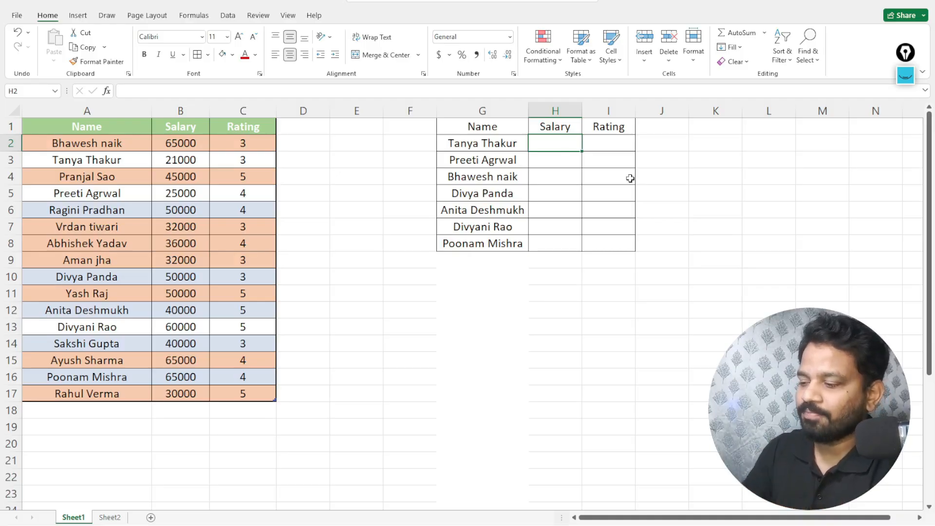
type("=")
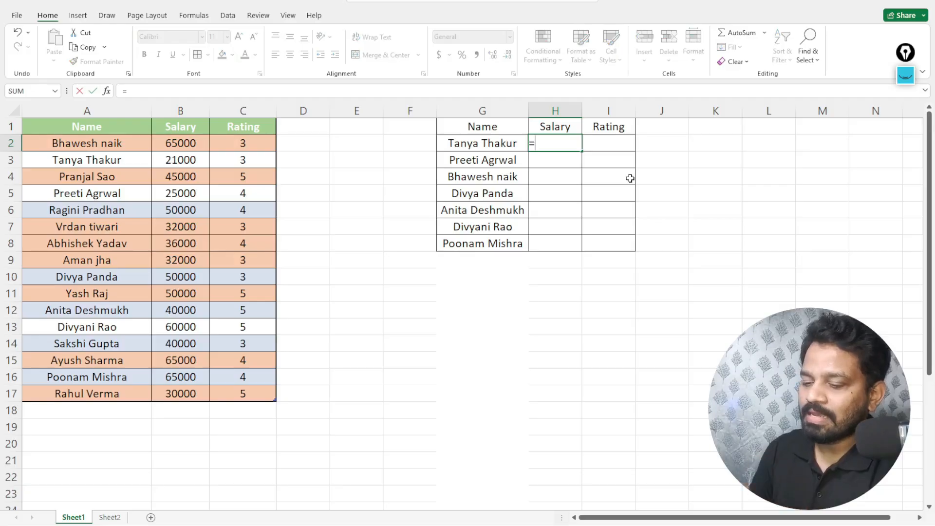
type("vloo")
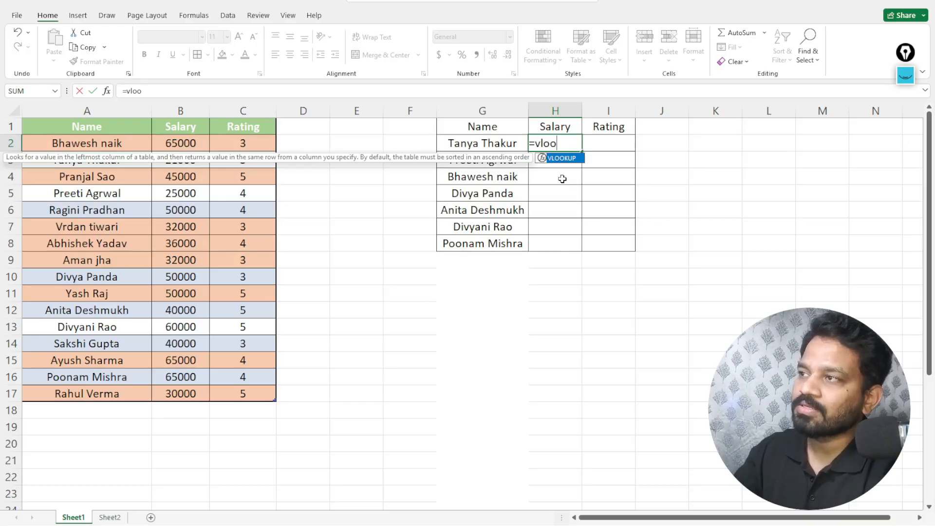
key("Tab")
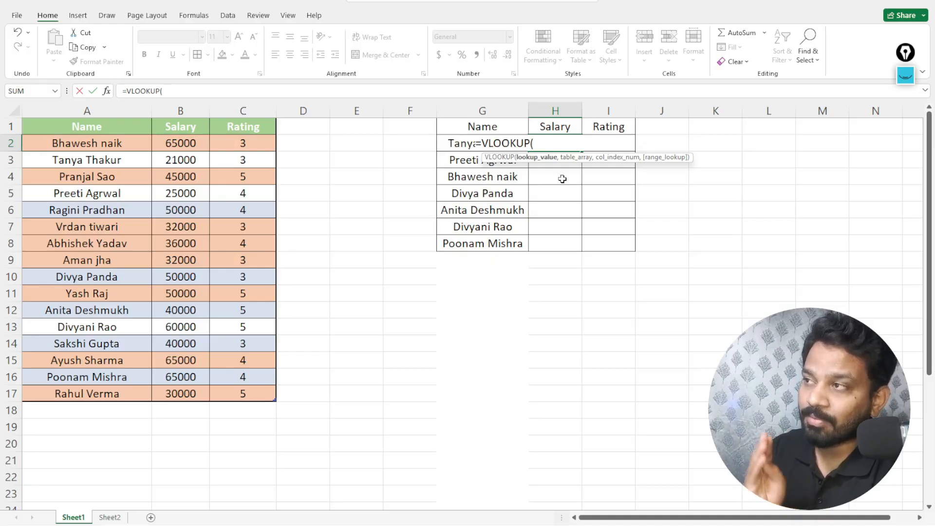
left_click(468, 104)
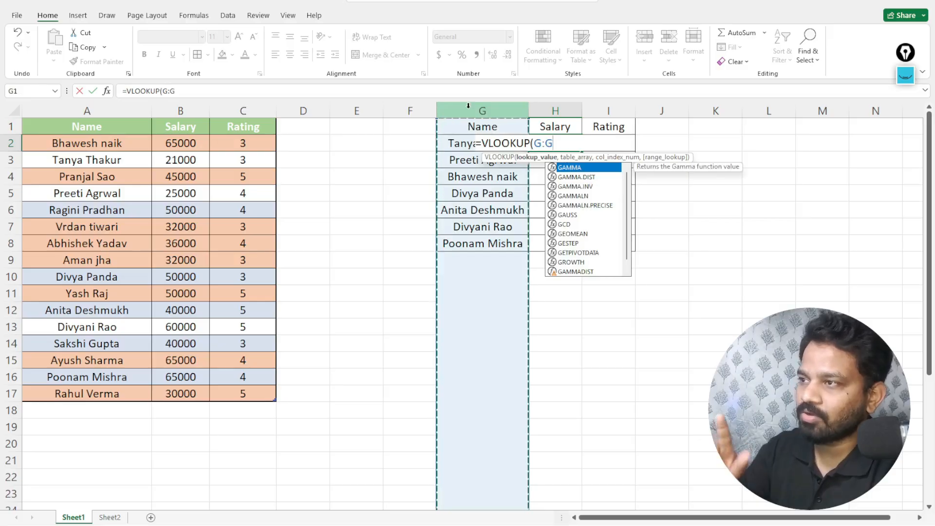
type(",")
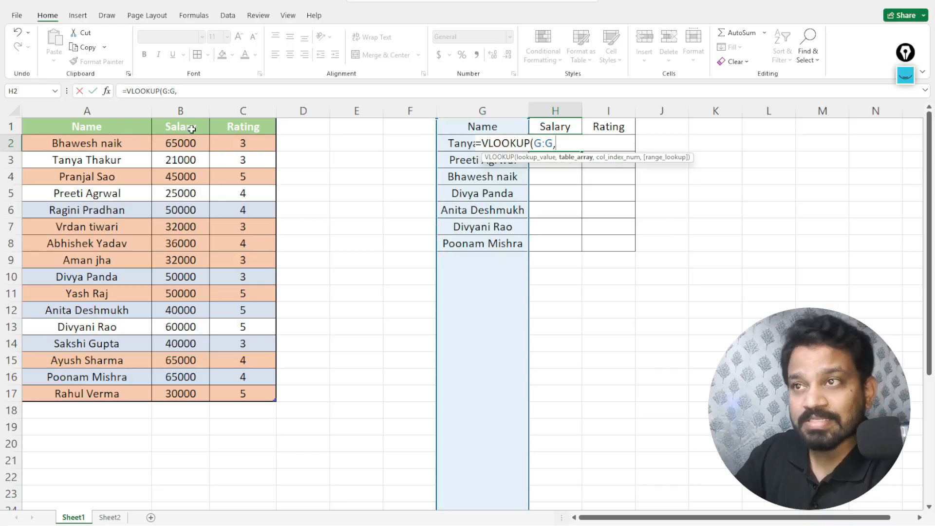
left_click(87, 110)
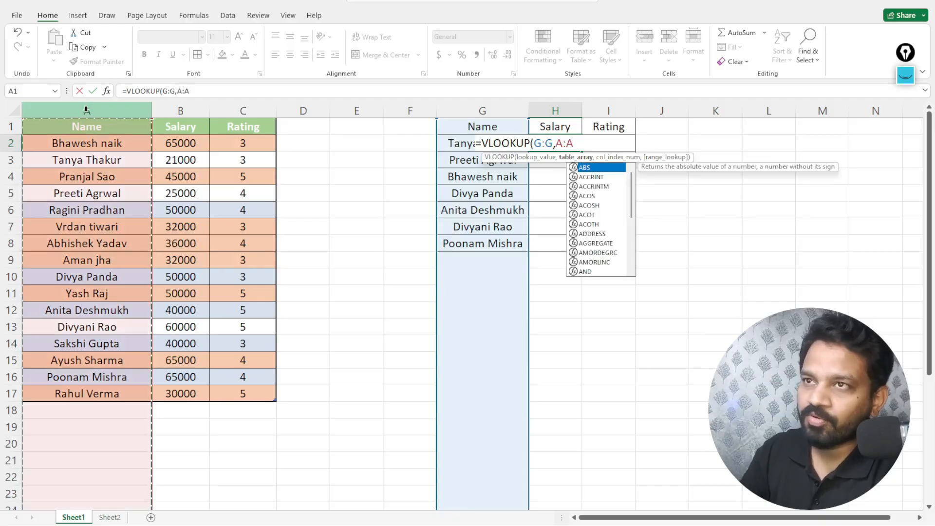
key("shift+Right")
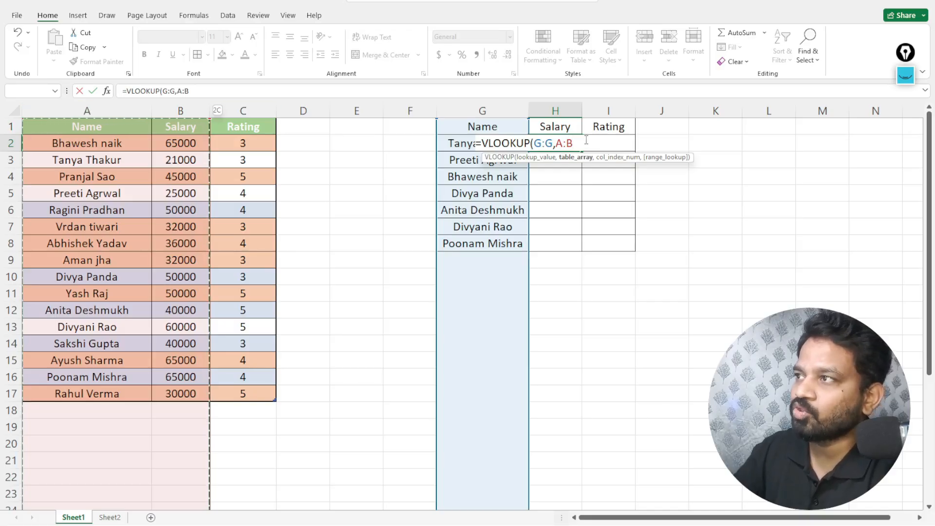
type(",")
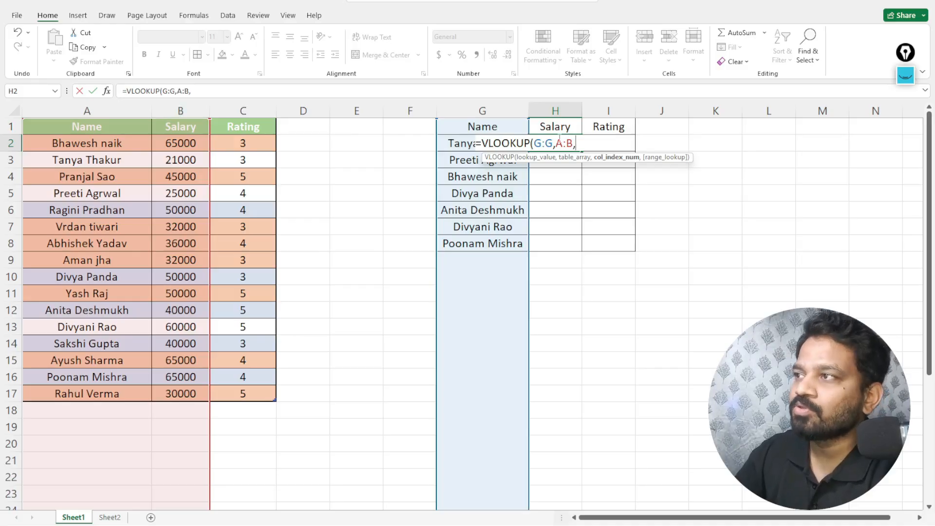
Complete the H2 VLOOKUP formula with column index 2 and range lookup 0, accepting the suggested version that uses @G:G.
type("2")
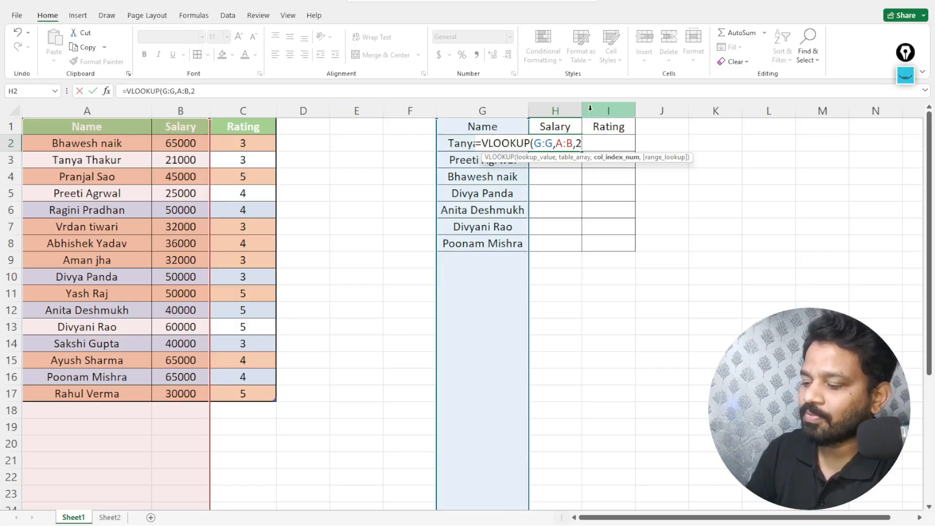
type(".")
key("BackSpace")
type(",")
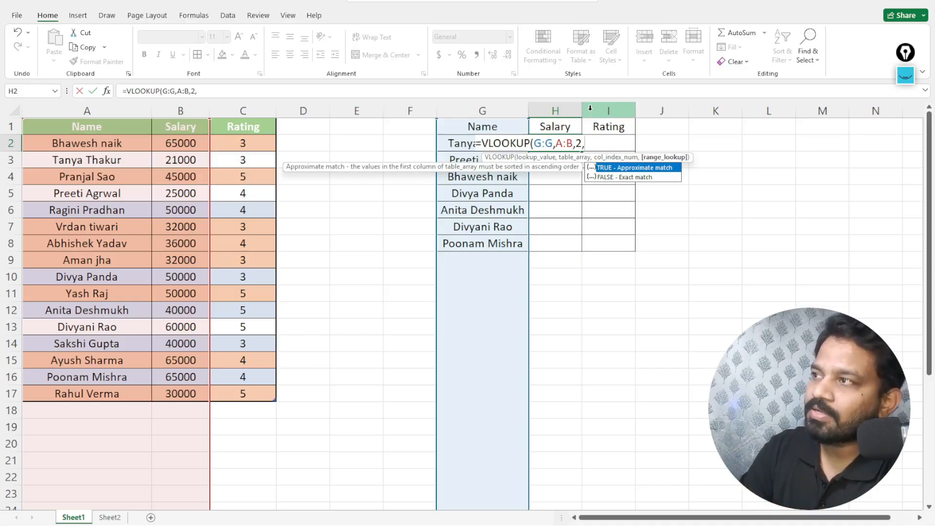
type("0")
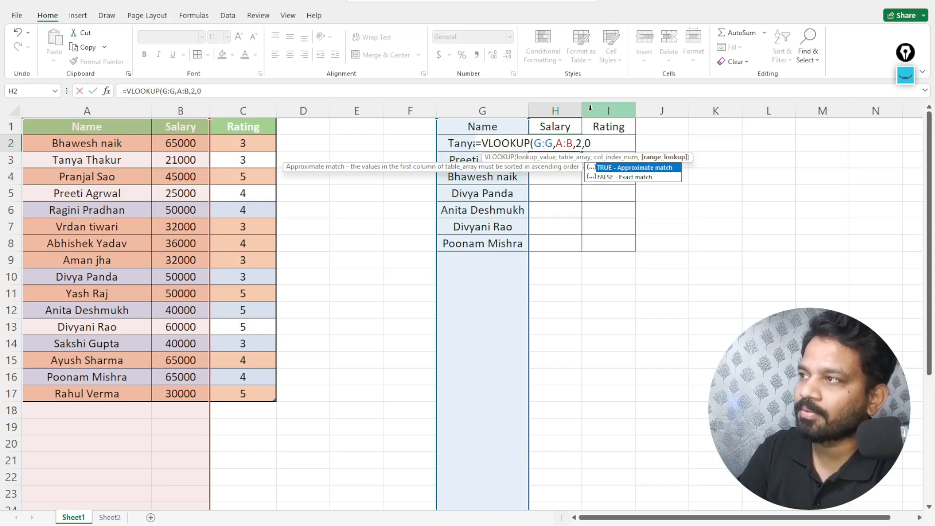
type(")")
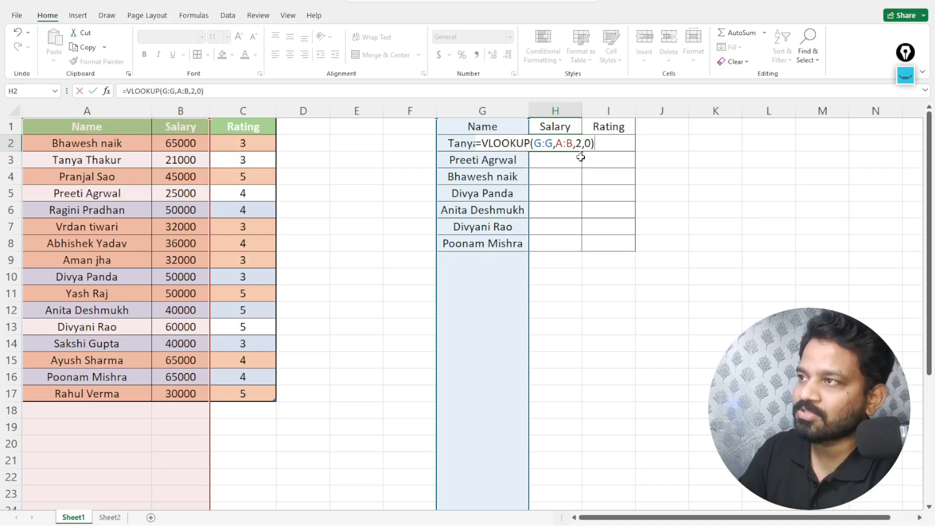
key("Return")
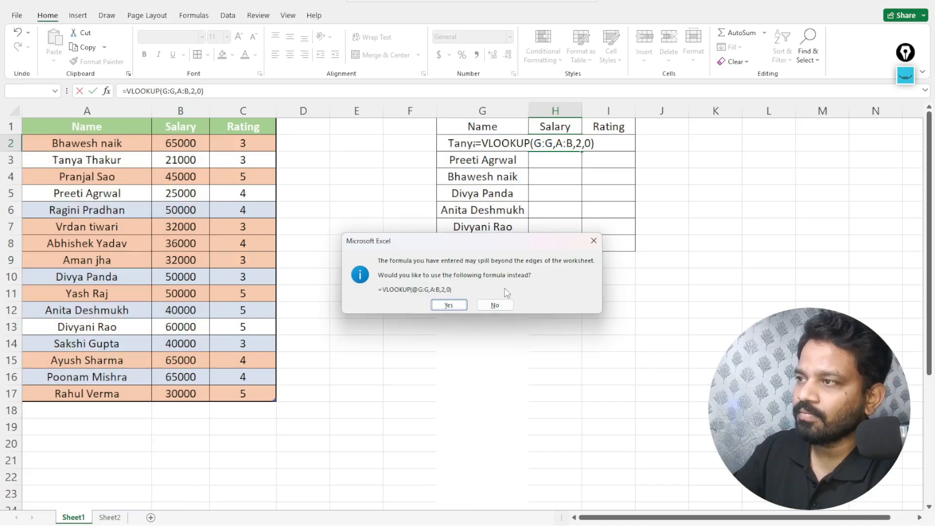
left_click(449, 305)
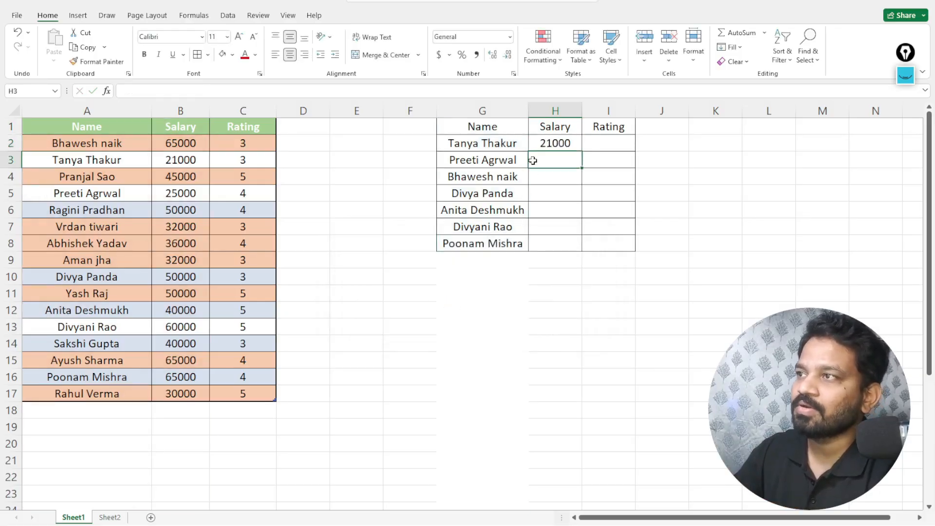
Check the salary in H2 against the matching row of the main table and fill the formula down through H8.
left_click(555, 145)
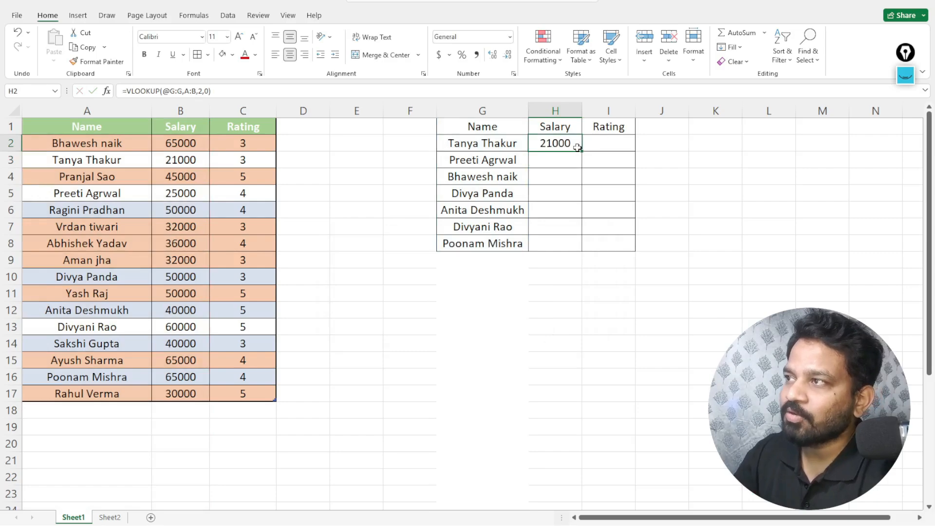
left_click(83, 161)
left_click(175, 162)
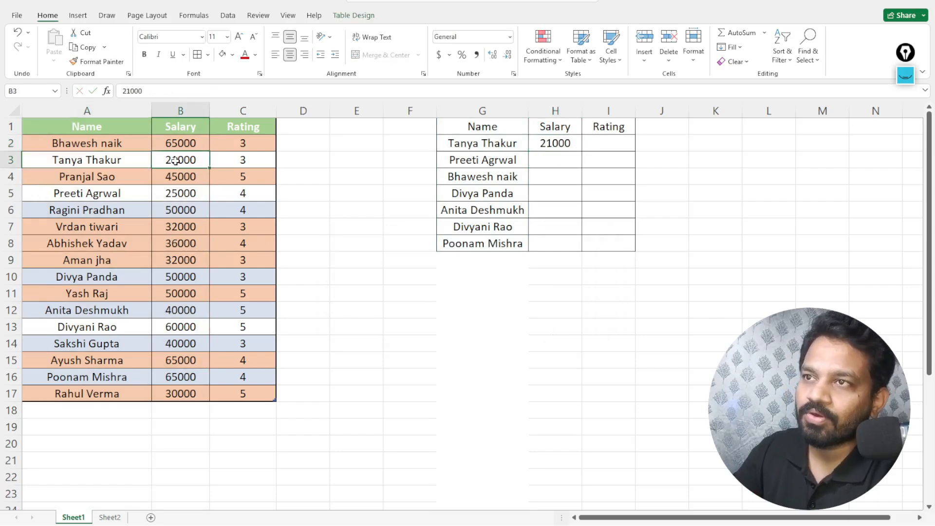
left_click(572, 147)
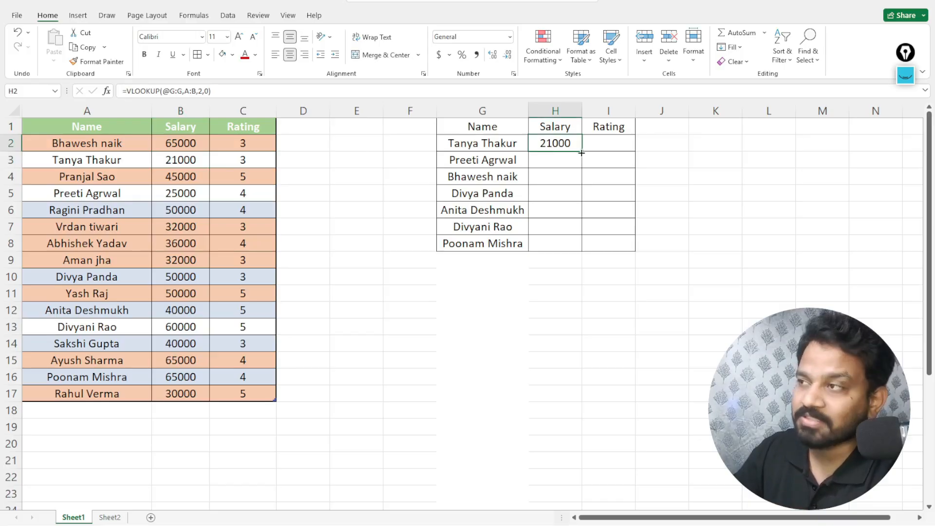
left_click_drag(581, 153, 567, 248)
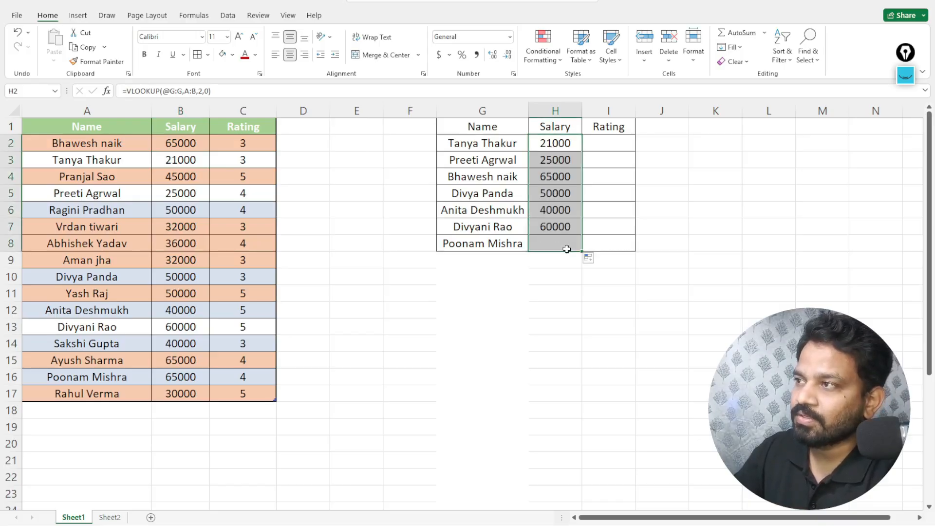
left_click(566, 276)
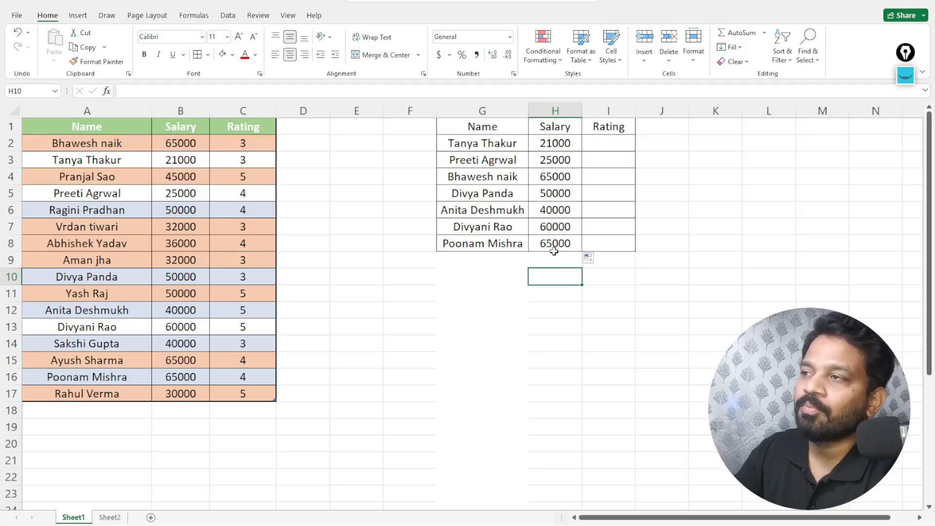
Compare the fetched salaries in H3:H5 with the salaries of the same names in the main table.
left_click(494, 163)
left_click(560, 160)
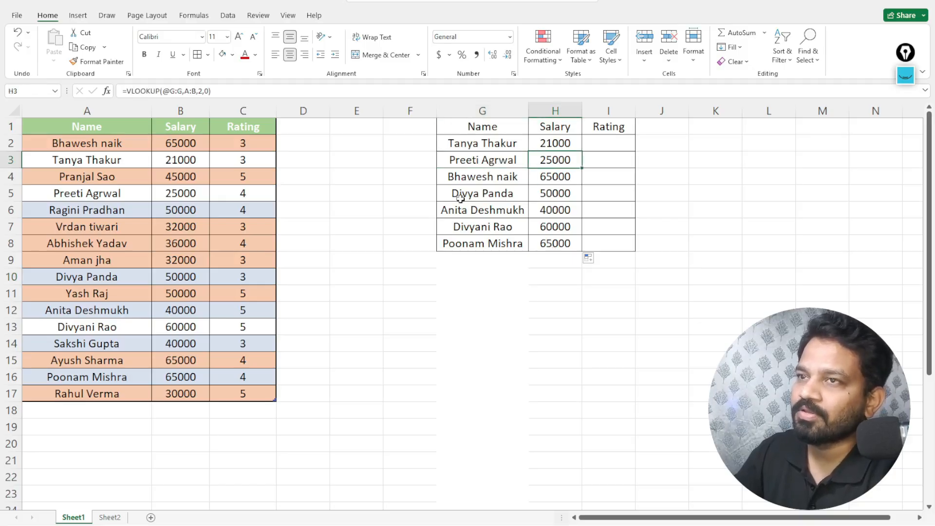
left_click(101, 196)
left_click(178, 191)
left_click(476, 178)
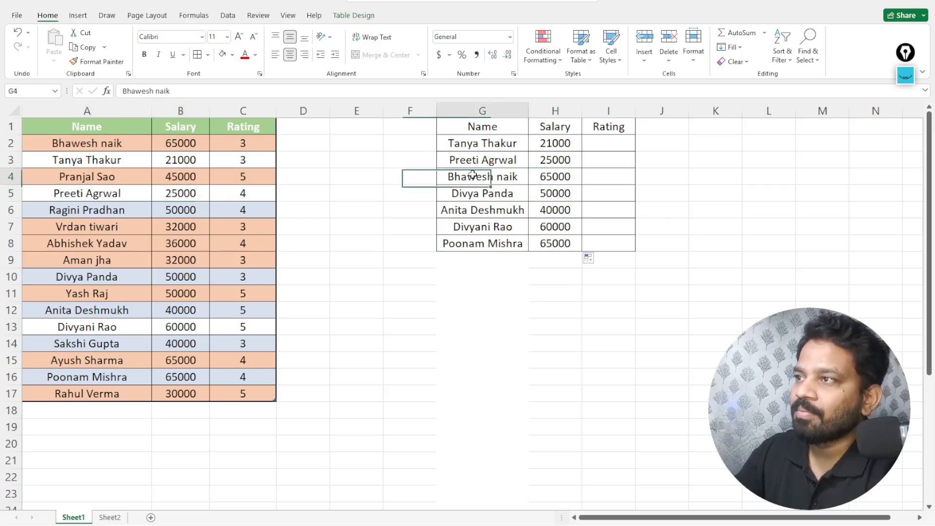
left_click(551, 176)
left_click(77, 147)
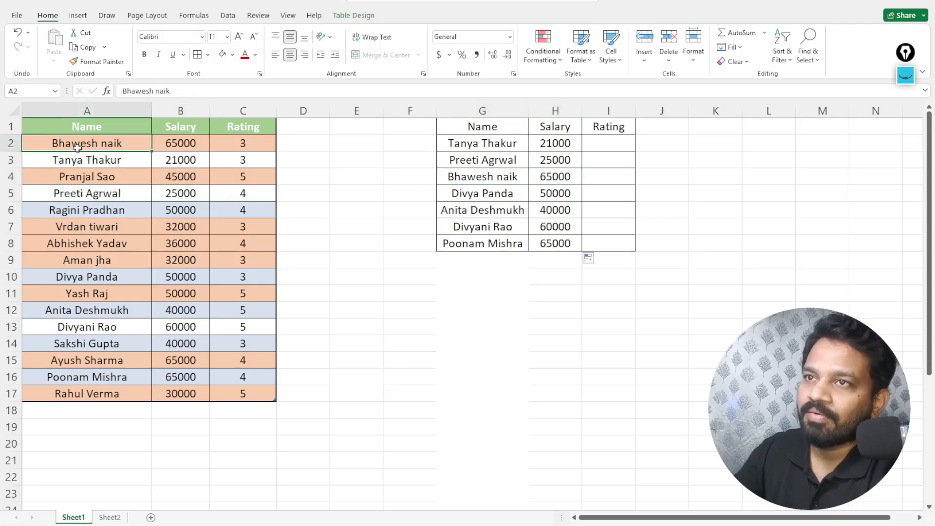
left_click(182, 145)
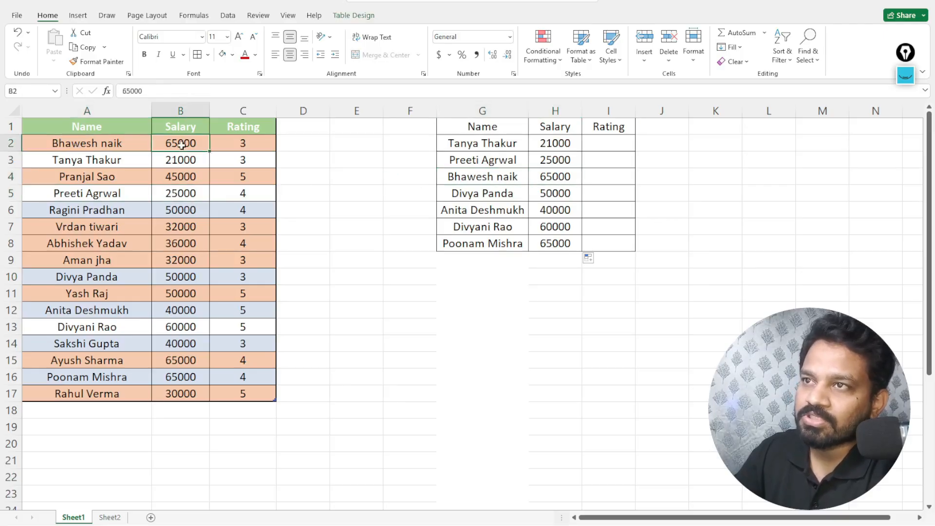
left_click(480, 197)
left_click(542, 198)
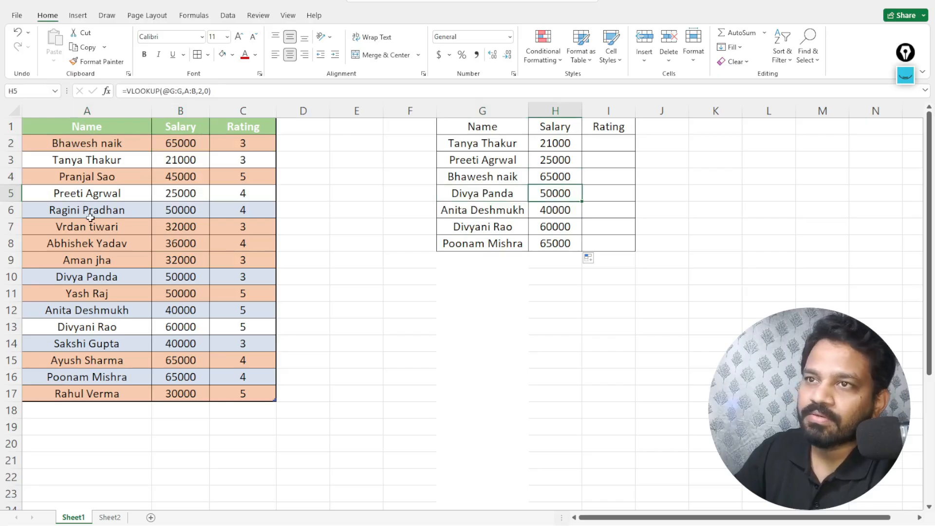
left_click(84, 276)
left_click(160, 276)
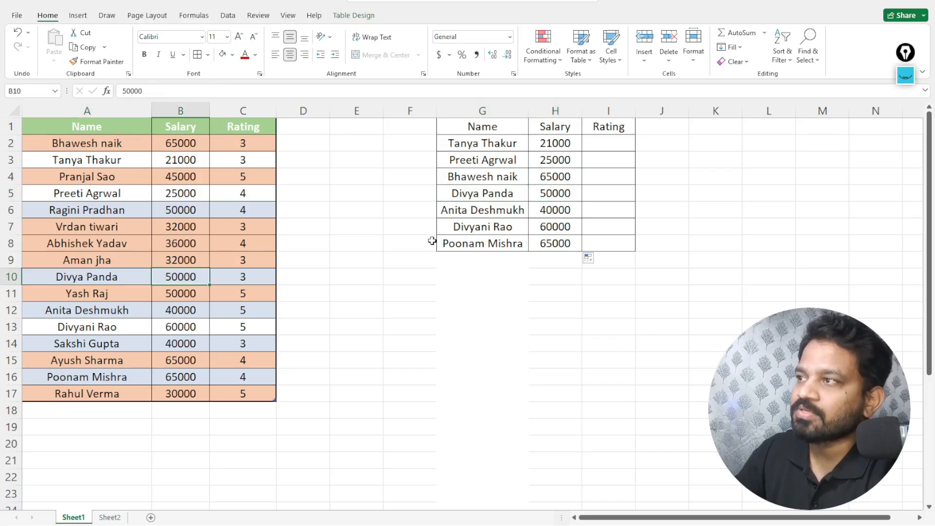
Compare the fetched salaries in H6:H8 with the salaries of the same names in the main table.
left_click(478, 212)
left_click(568, 213)
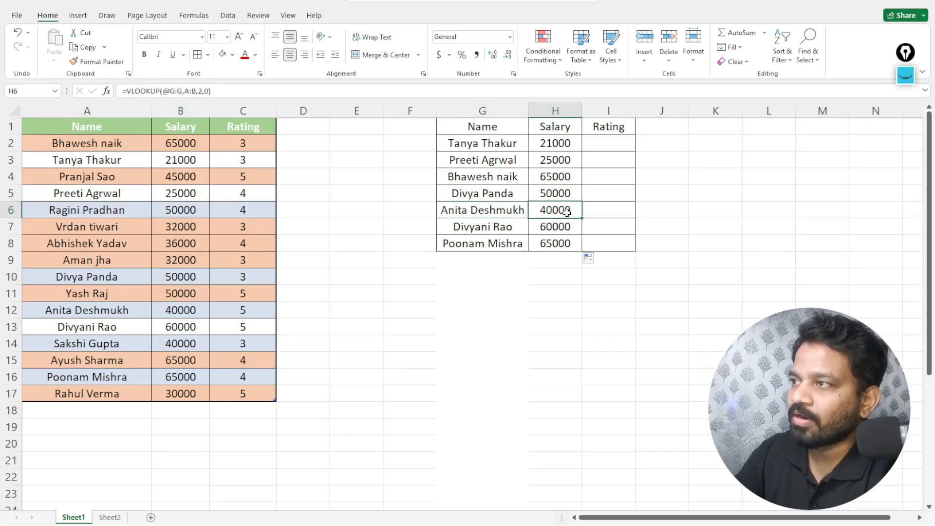
left_click(88, 314)
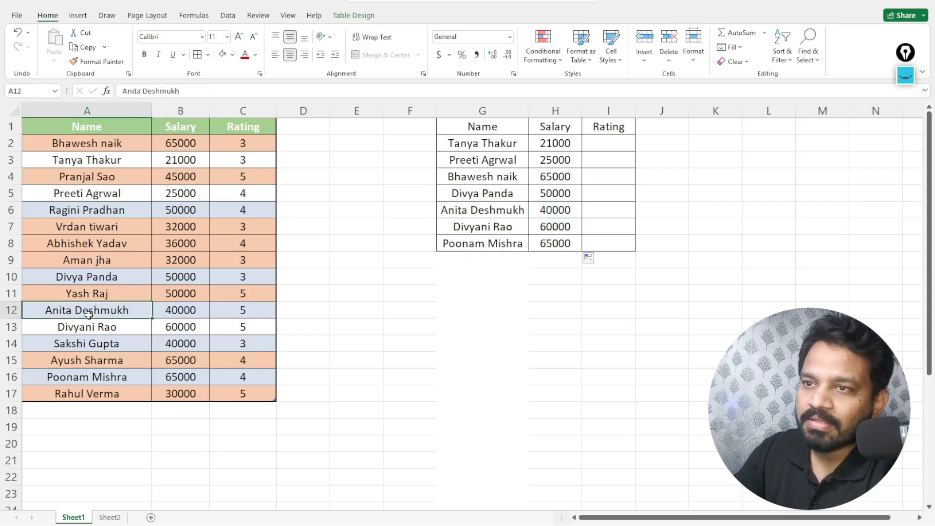
left_click(166, 313)
left_click(500, 227)
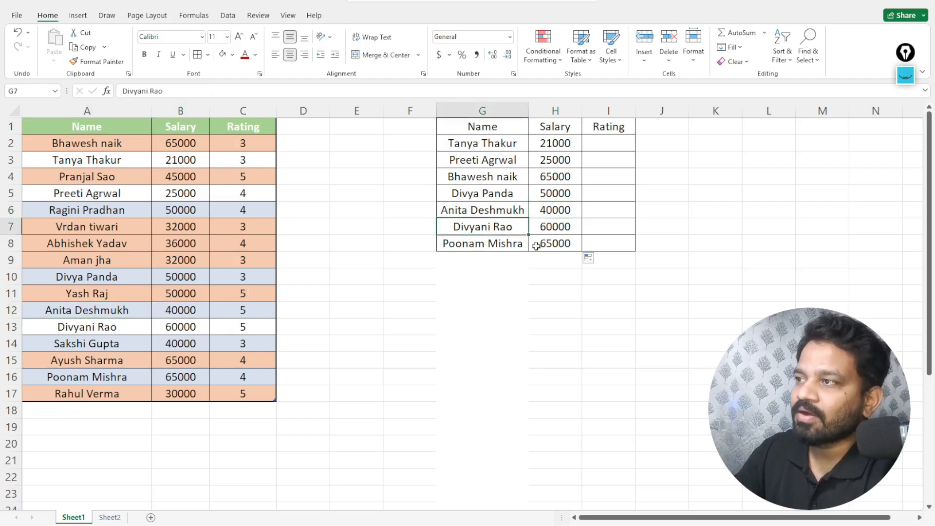
left_click(551, 234)
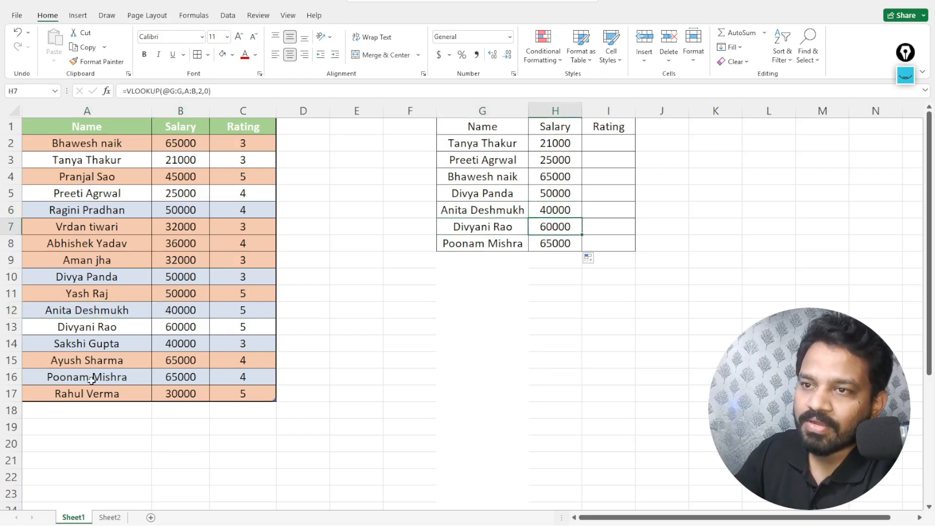
left_click(181, 327)
left_click(474, 247)
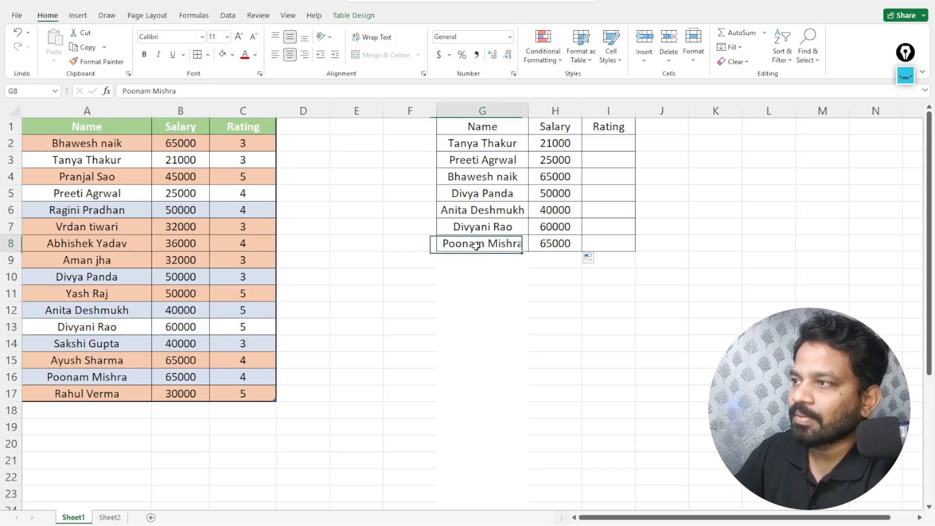
left_click(545, 249)
left_click(84, 376)
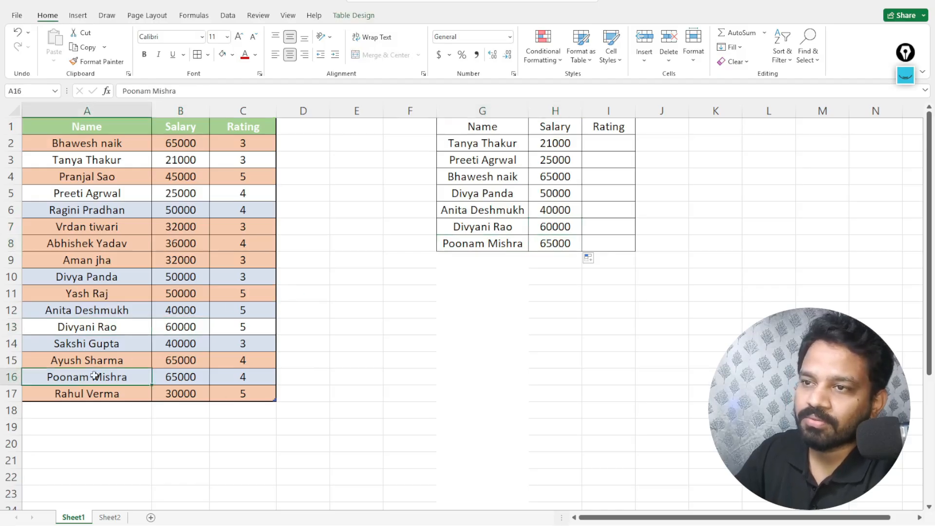
left_click(161, 376)
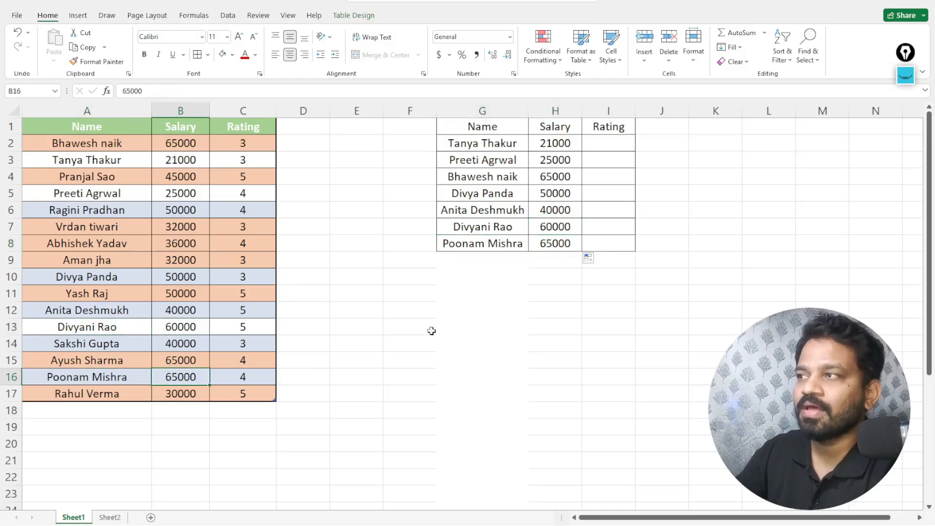
Start a VLOOKUP formula in I2 with column G as the lookup value and columns A:C as the table array.
left_click(599, 143)
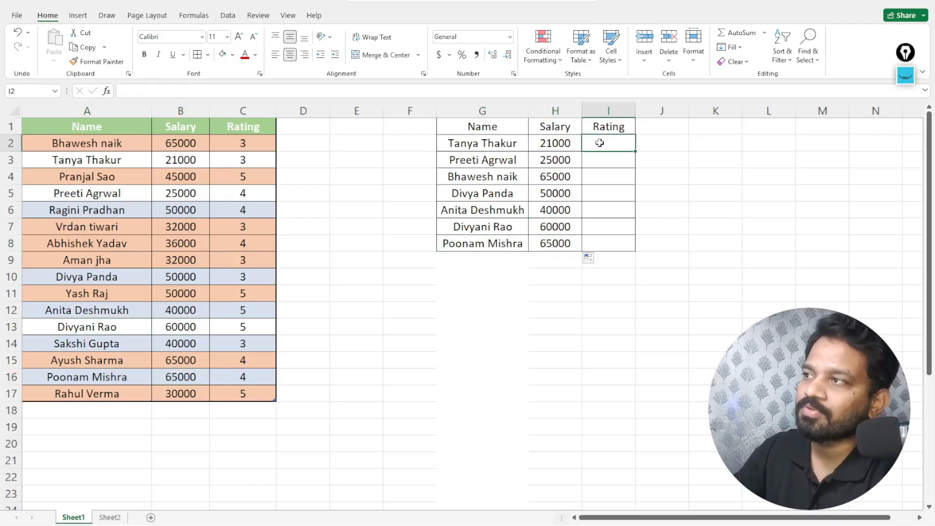
type("=vloo")
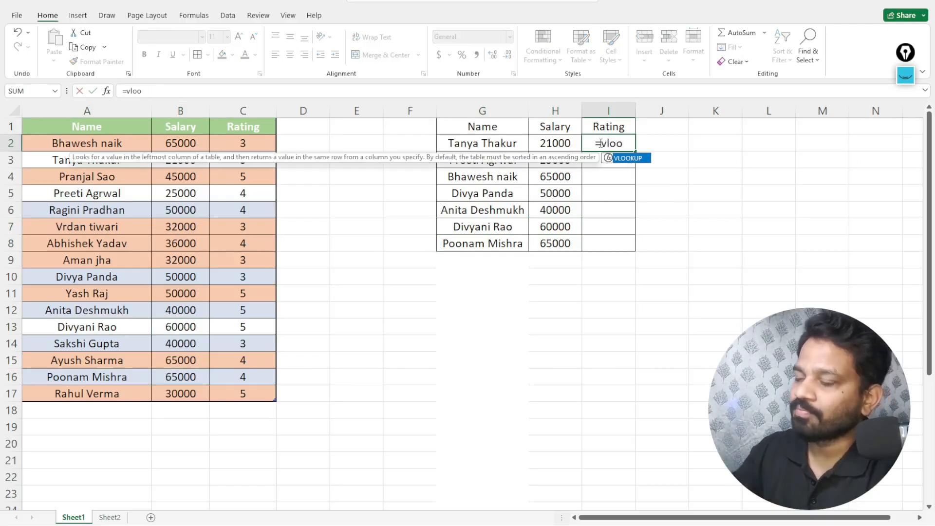
key("Tab")
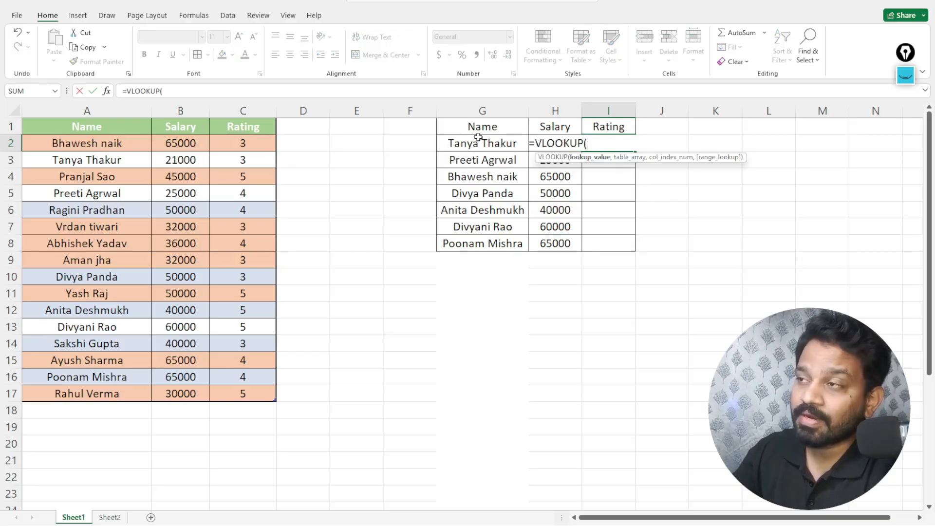
left_click(483, 111)
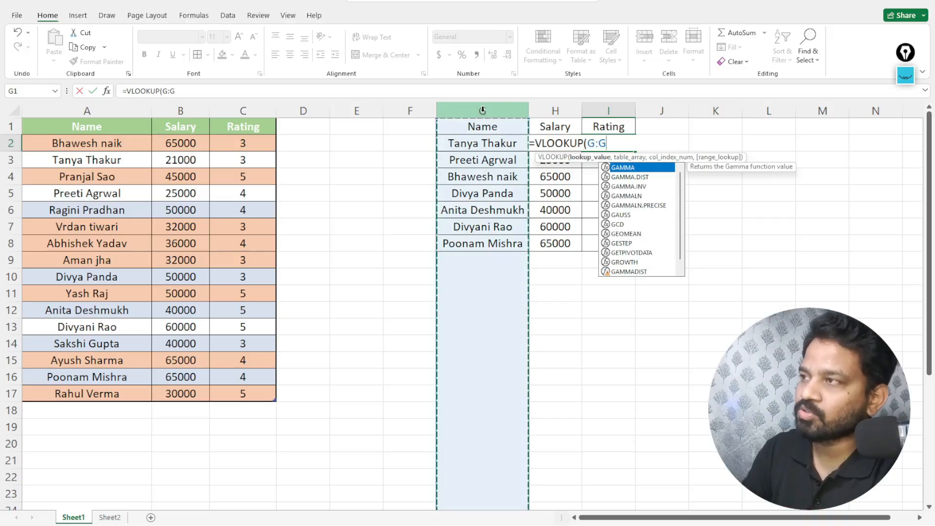
type(",")
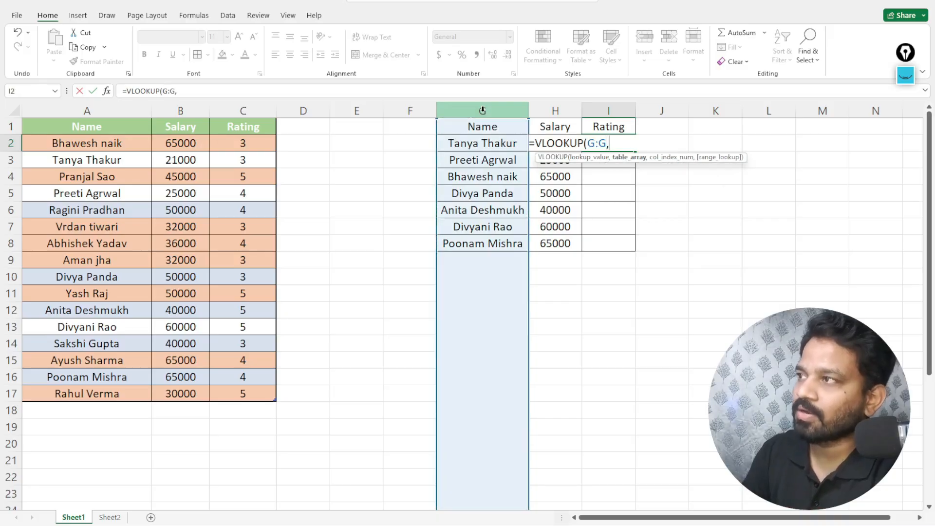
left_click(95, 106)
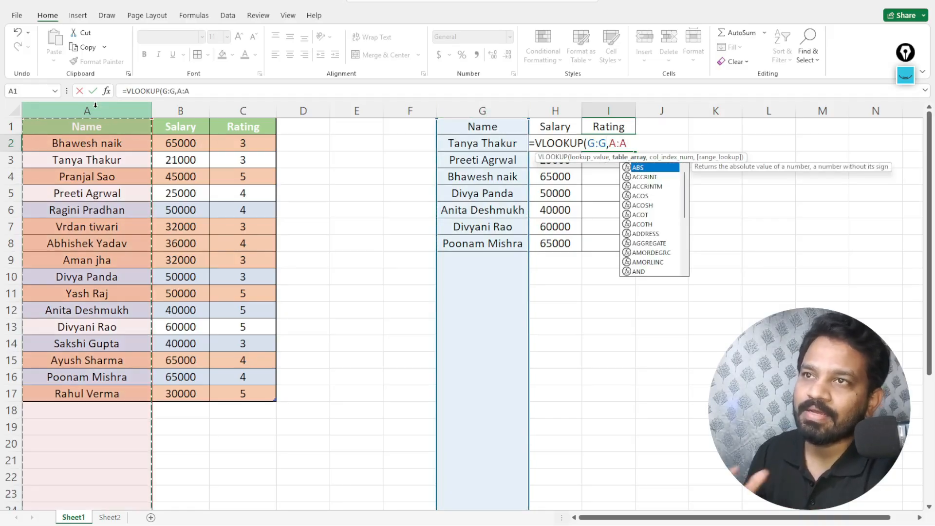
key("shift+Right")
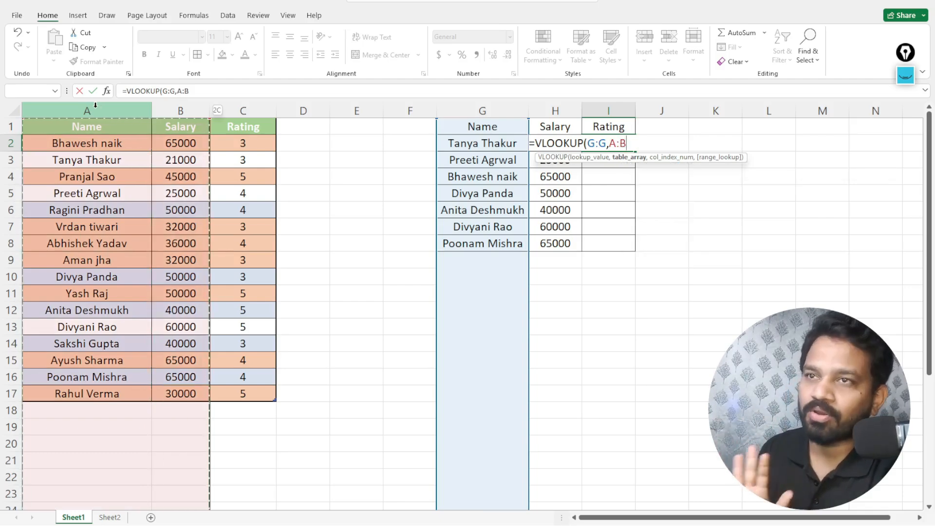
key("shift+Right")
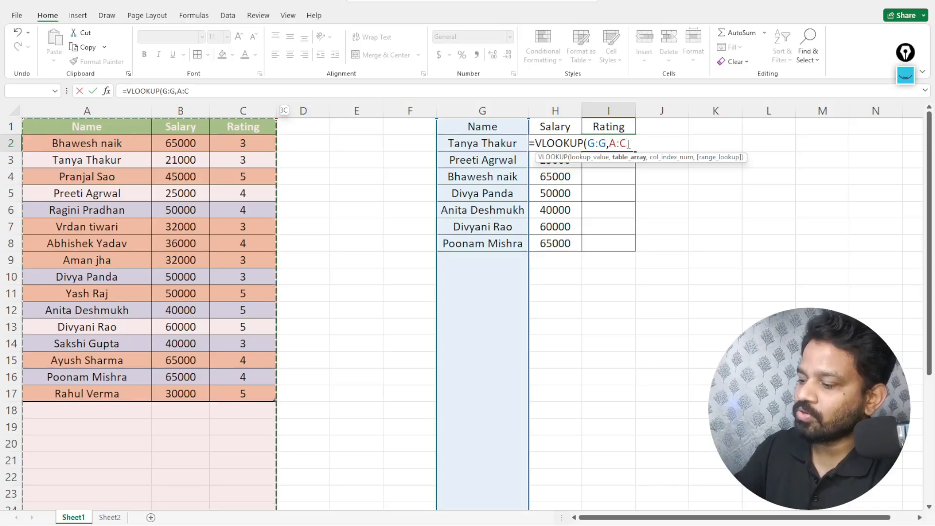
Complete the I2 VLOOKUP formula with column index 3 and range lookup 0, accepting the suggested version that uses @G:G.
type(",3")
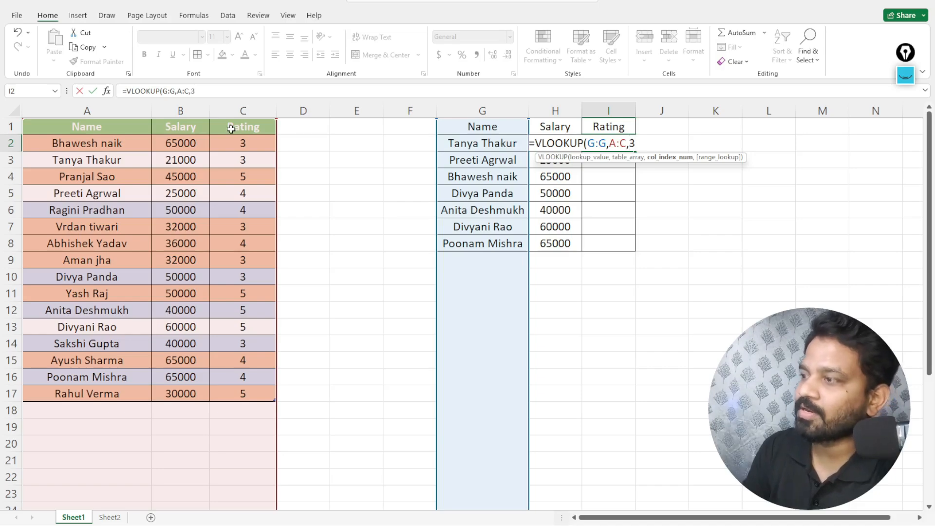
type(",")
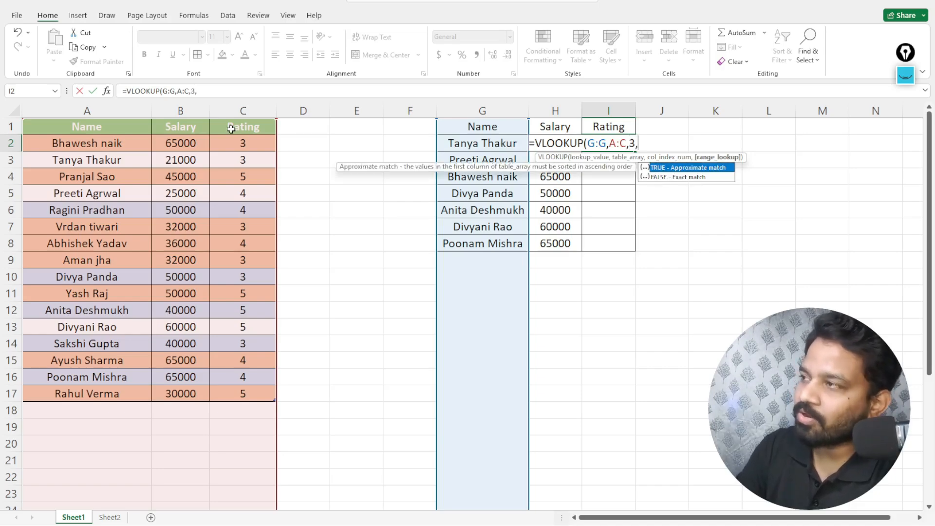
type("0)")
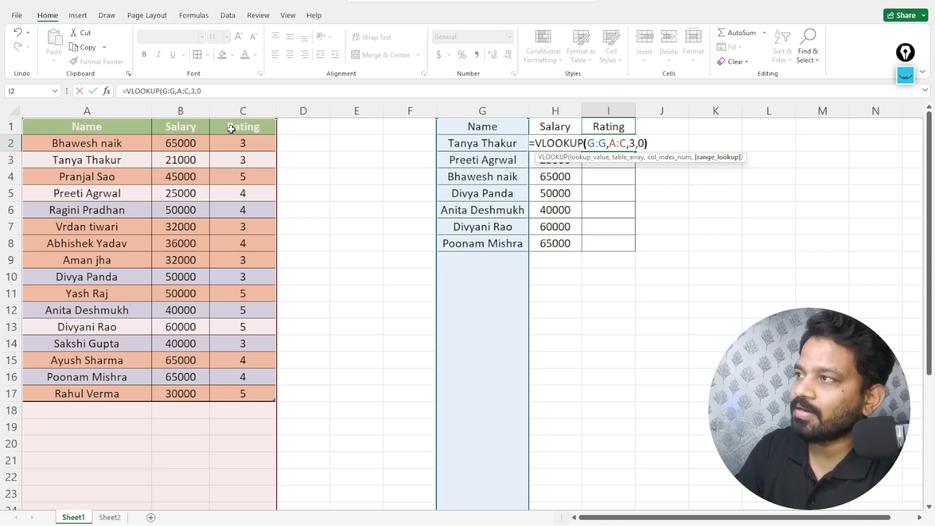
key("Return")
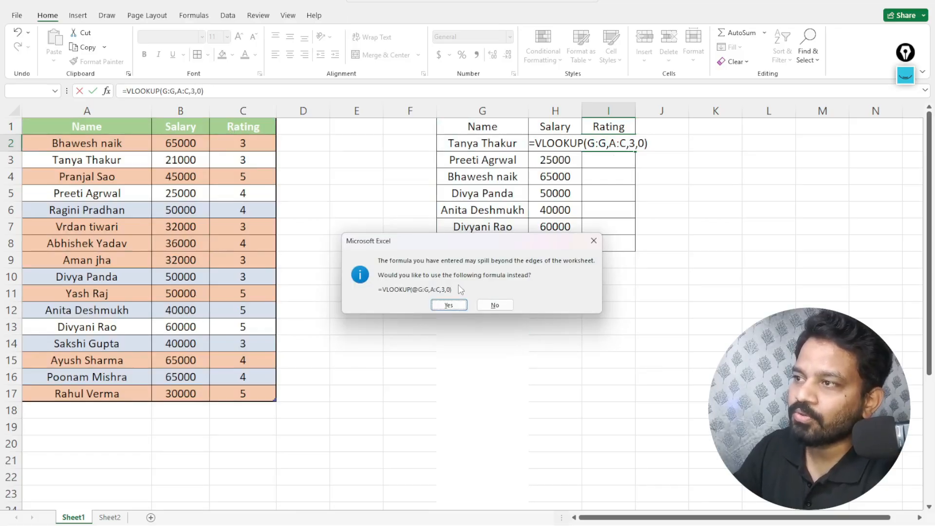
left_click(449, 305)
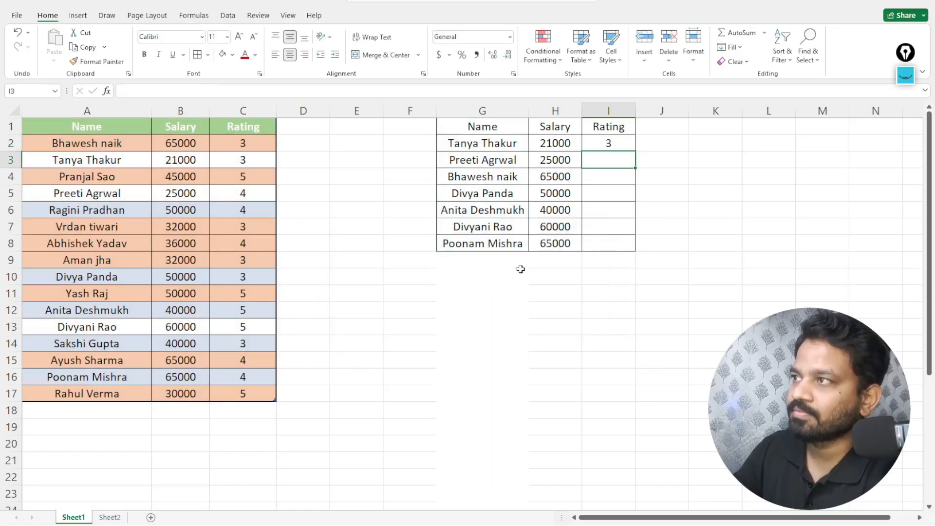
Check the rating in I2 against the matching row of the main table and fill the formula down through I8.
left_click(175, 163)
left_click(224, 163)
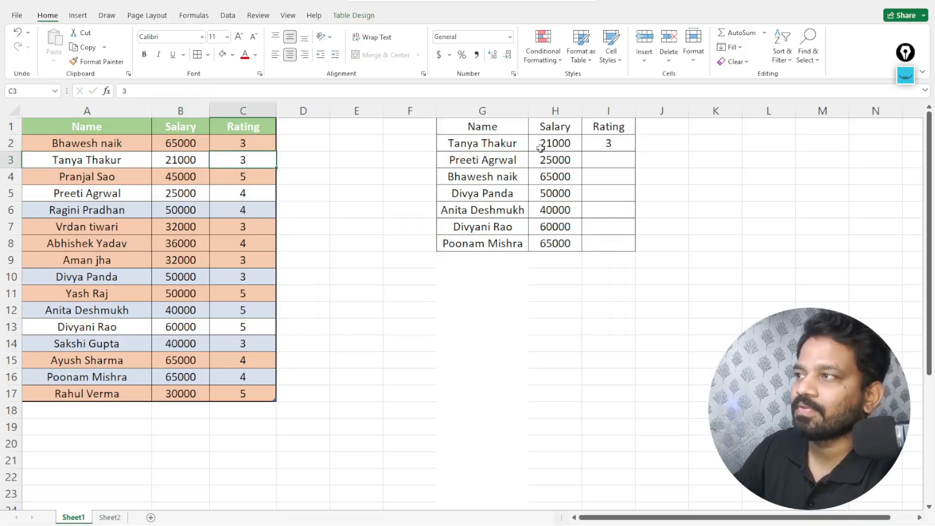
left_click(589, 147)
left_click_drag(636, 152, 631, 251)
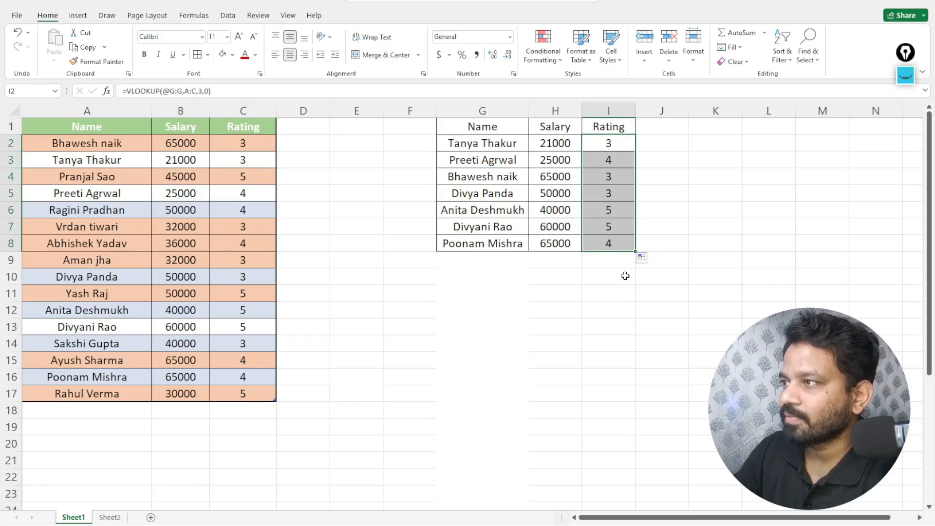
left_click(619, 214)
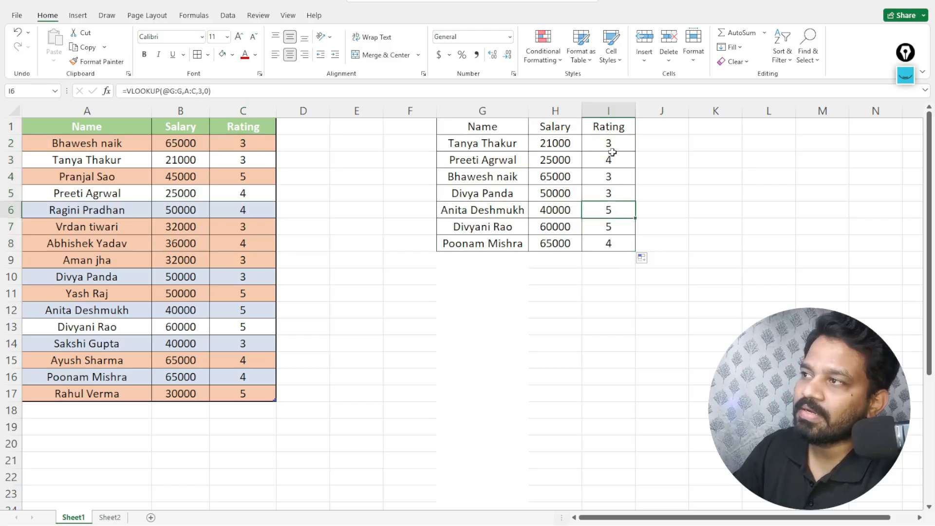
Compare the fetched ratings in I3:I5 with the ratings of the same names in the main table.
left_click(510, 163)
left_click(600, 159)
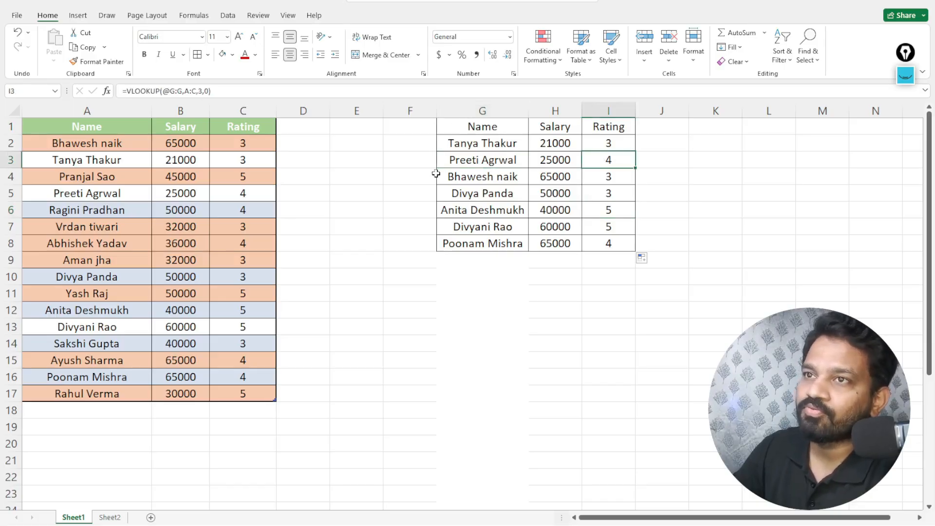
left_click(116, 194)
left_click(230, 193)
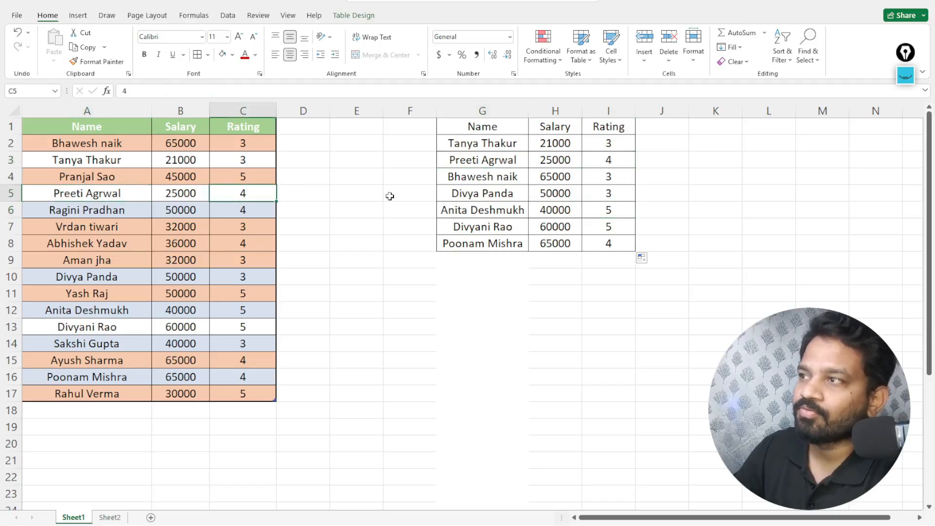
left_click(455, 182)
left_click(608, 181)
left_click(116, 148)
left_click(235, 147)
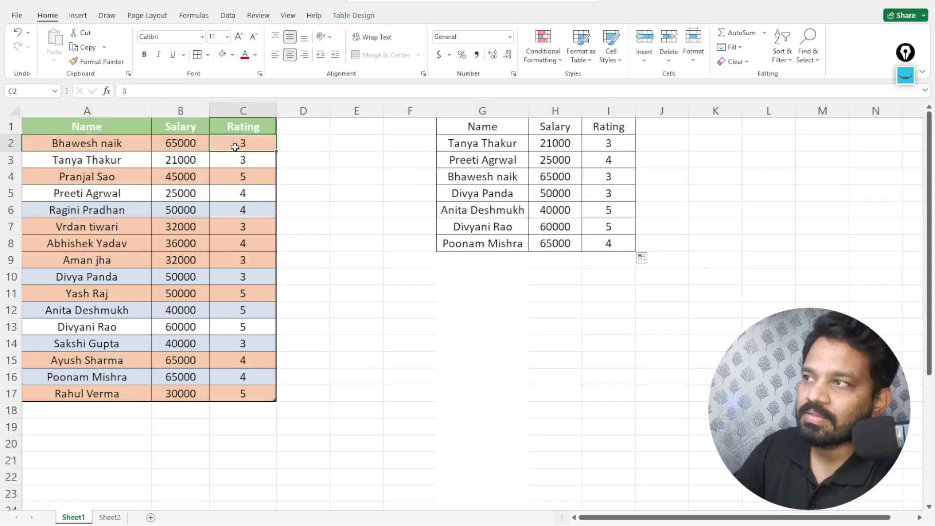
left_click(476, 195)
left_click(612, 200)
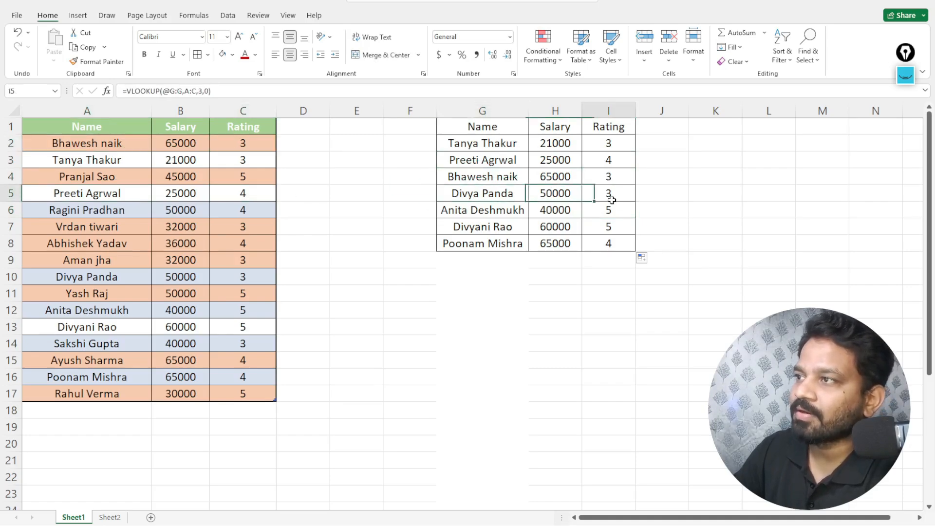
left_click(108, 275)
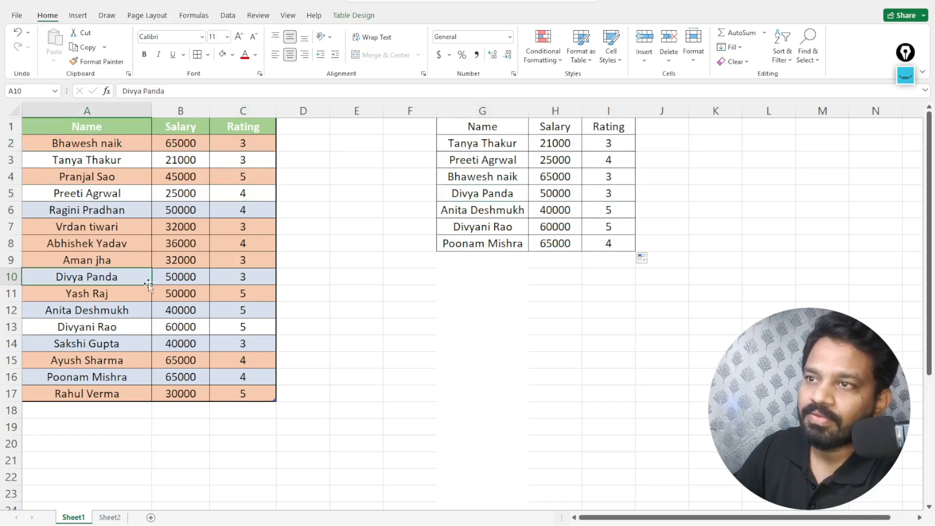
left_click(230, 278)
Compare the fetched ratings in I6:I8 with the ratings of the same names in the main table.
left_click(457, 214)
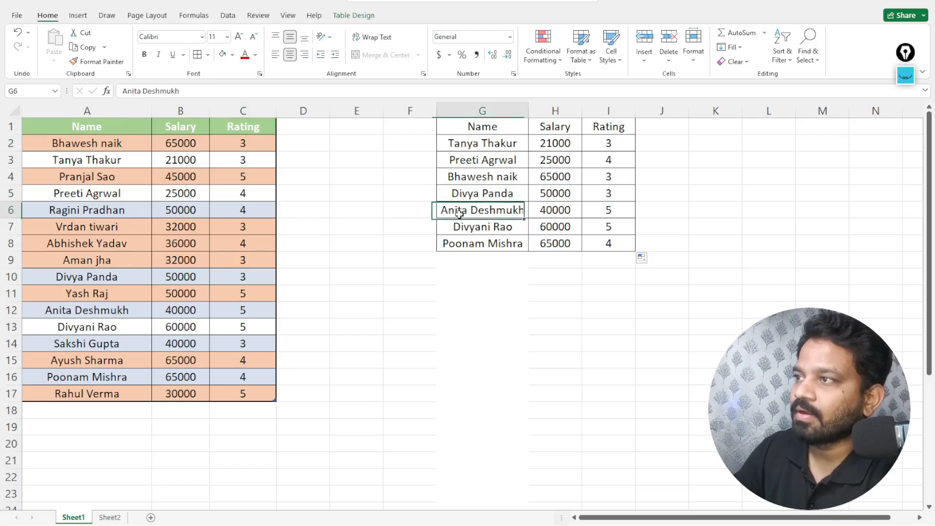
left_click(599, 215)
left_click(116, 314)
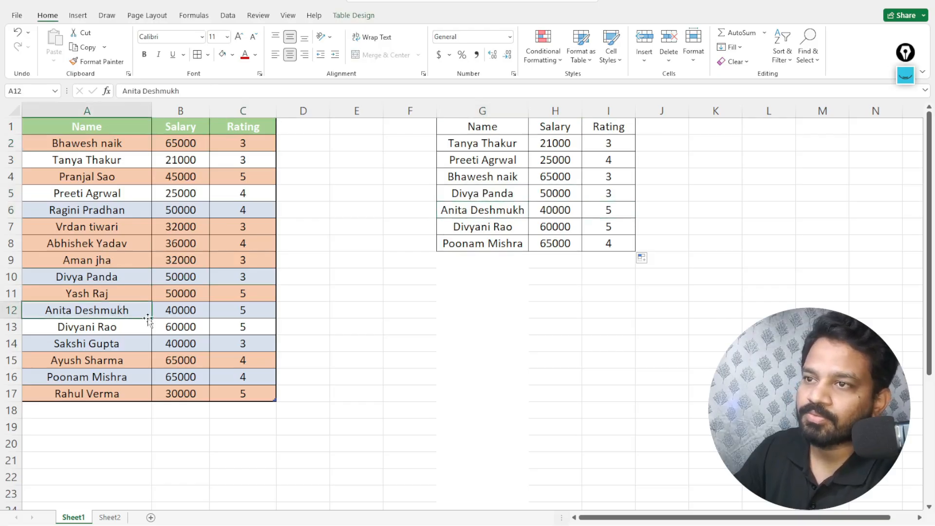
left_click(484, 227)
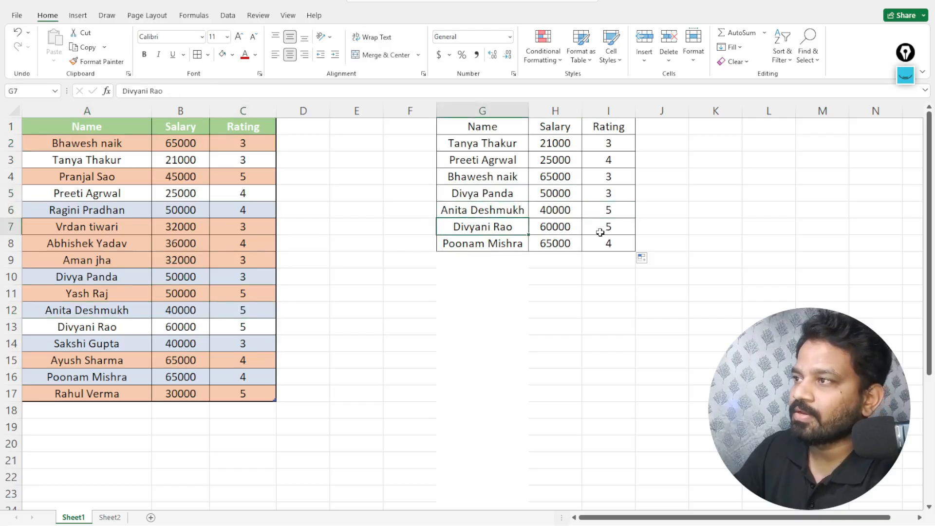
left_click(601, 230)
left_click(105, 329)
left_click(240, 326)
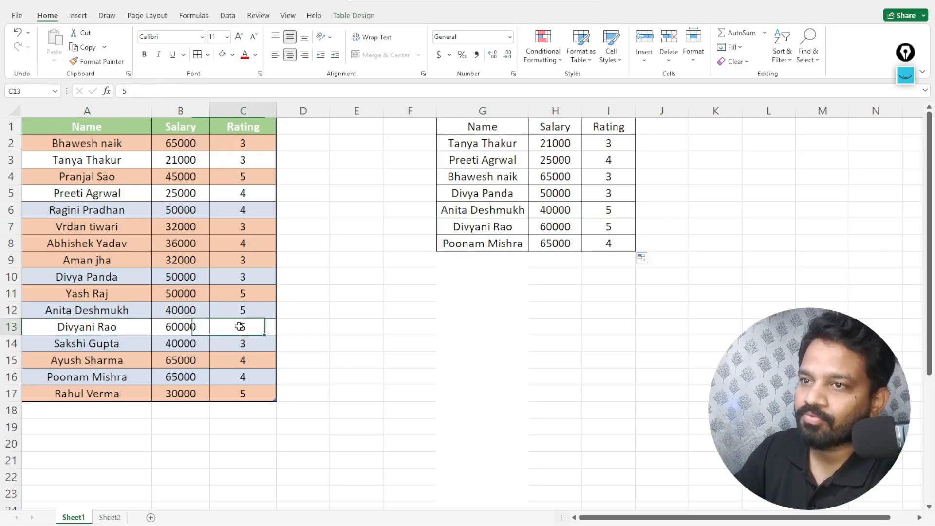
left_click(496, 248)
left_click(593, 243)
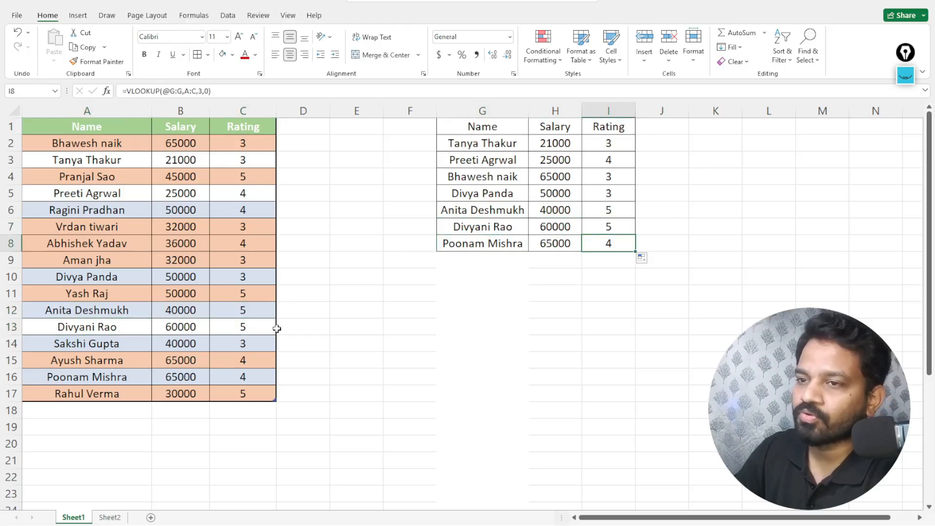
left_click(126, 380)
left_click(229, 380)
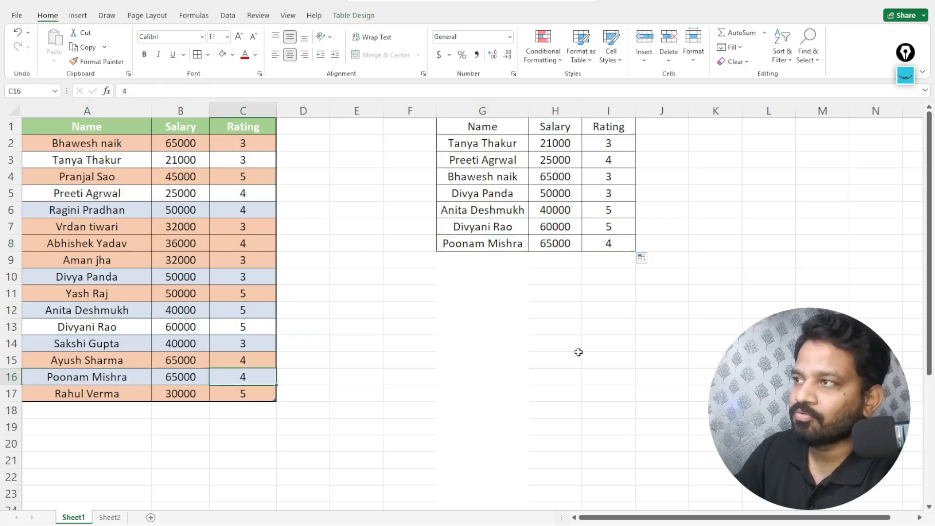